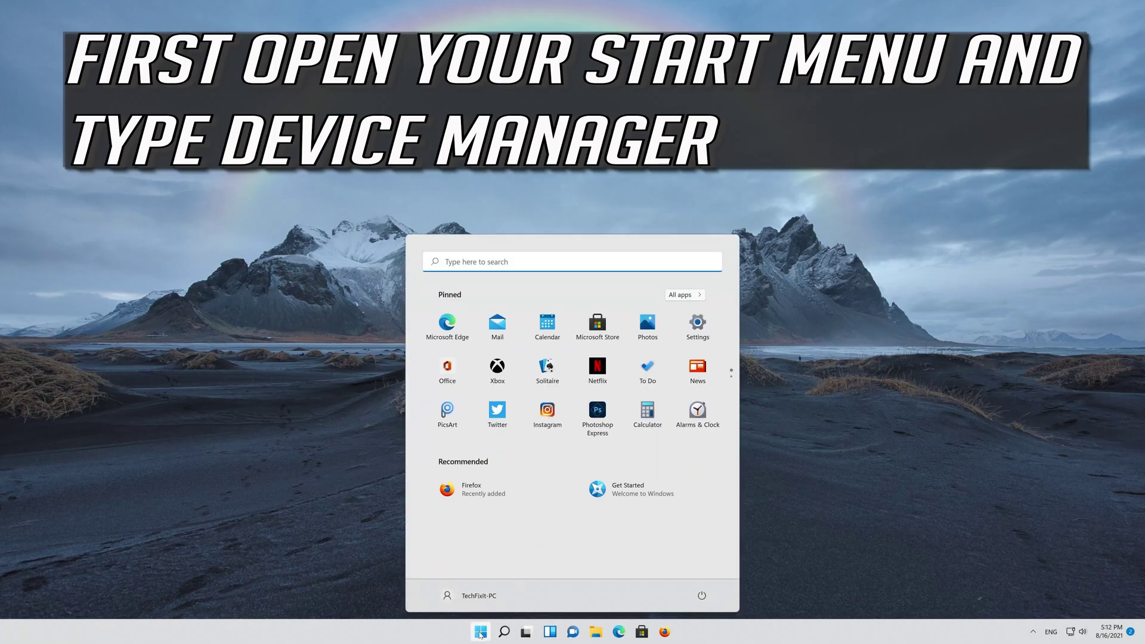
text(device mana)
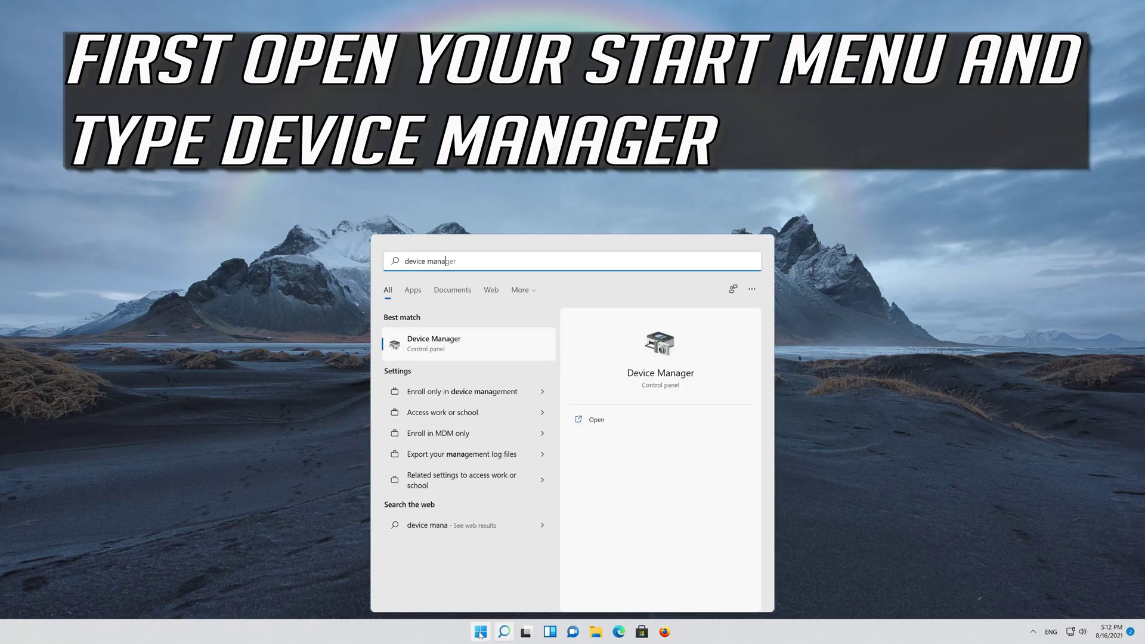
text(gerger)
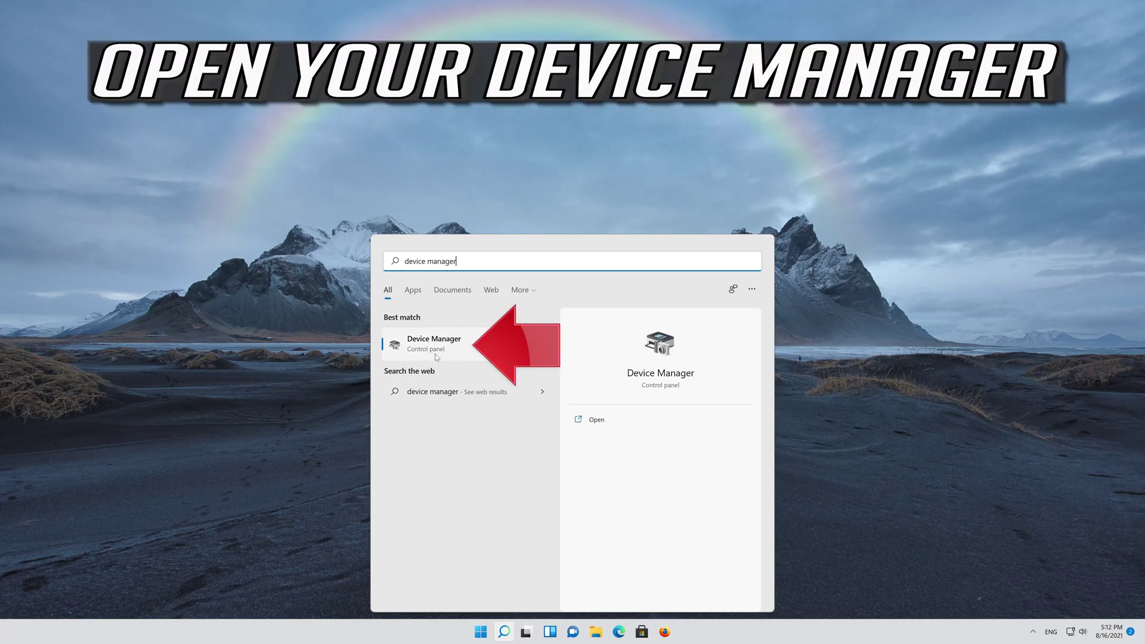
Open Device Manager from the Start menu search results
click(456, 348)
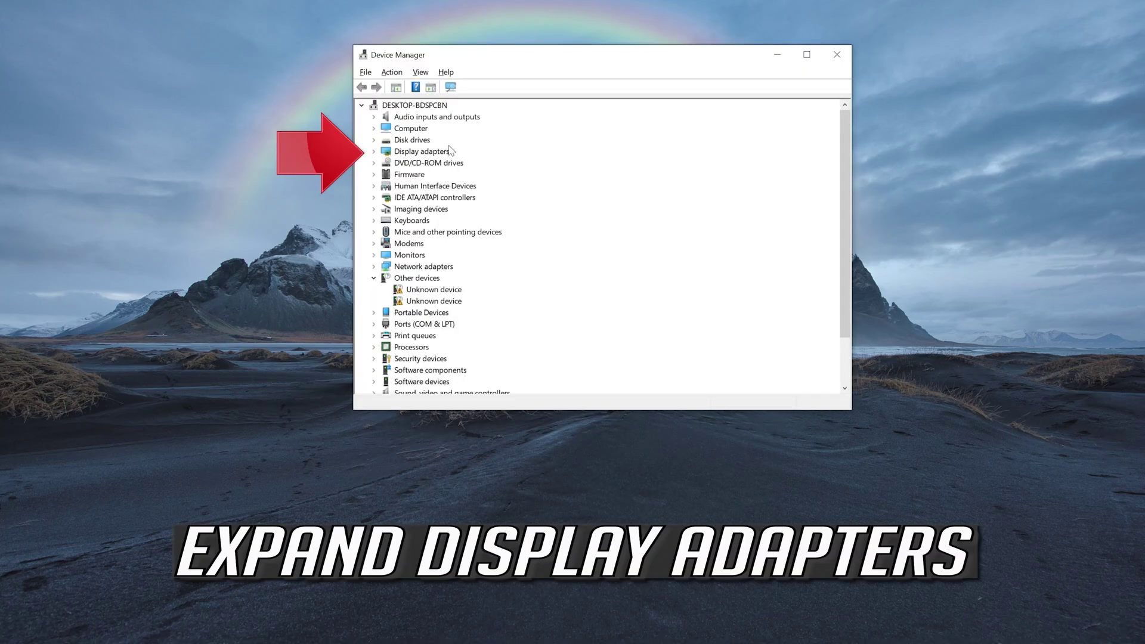
Open Properties for the NVIDIA GeForce RTX 3080 Ti under Display adapters
click(373, 152)
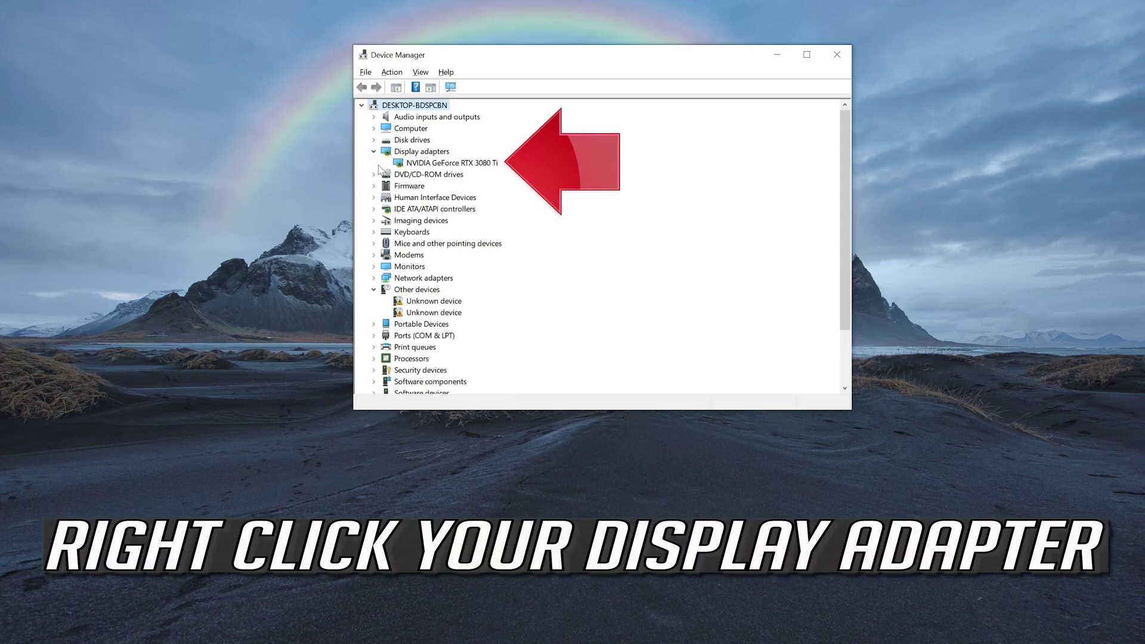
right_click(478, 164)
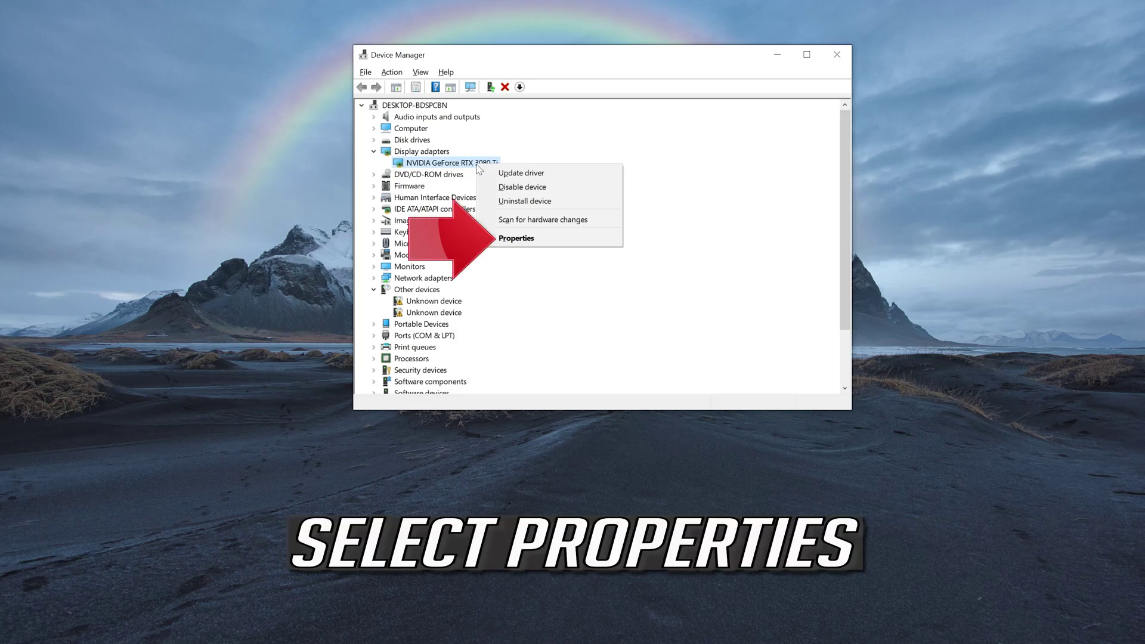
click(548, 239)
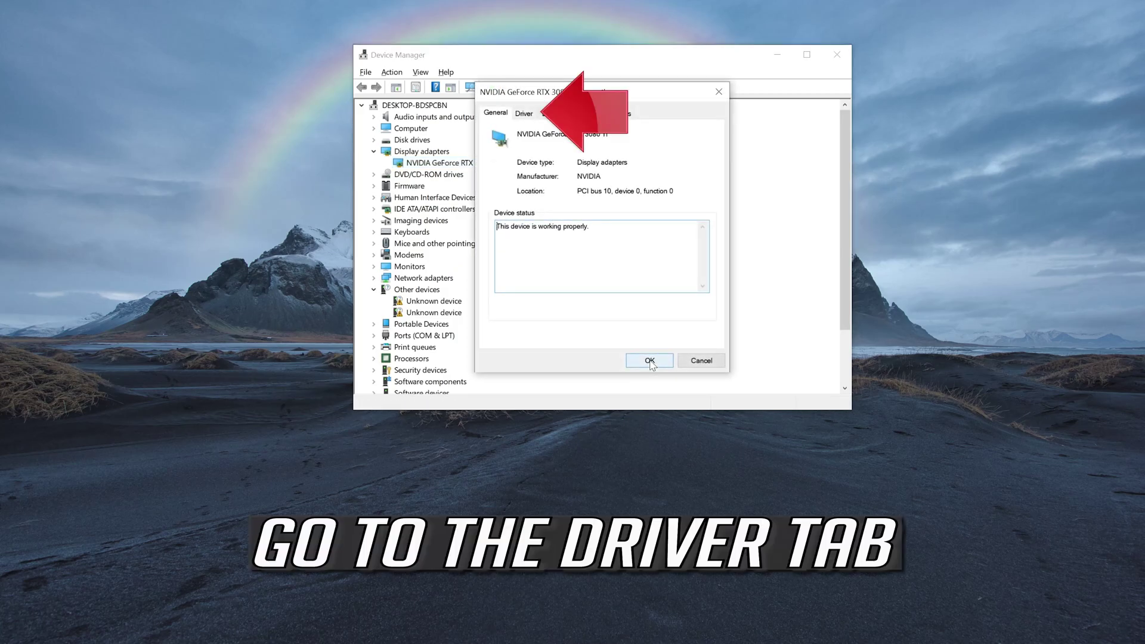
Run an automatic driver search for the RTX 3080 Ti from its Driver tab
click(525, 114)
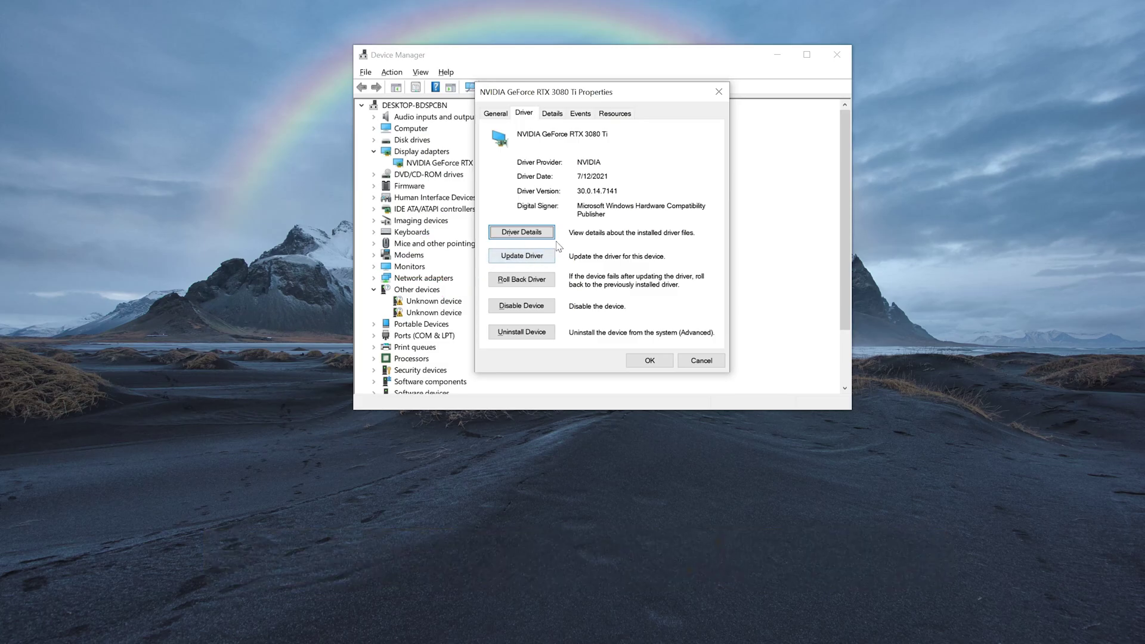
click(507, 260)
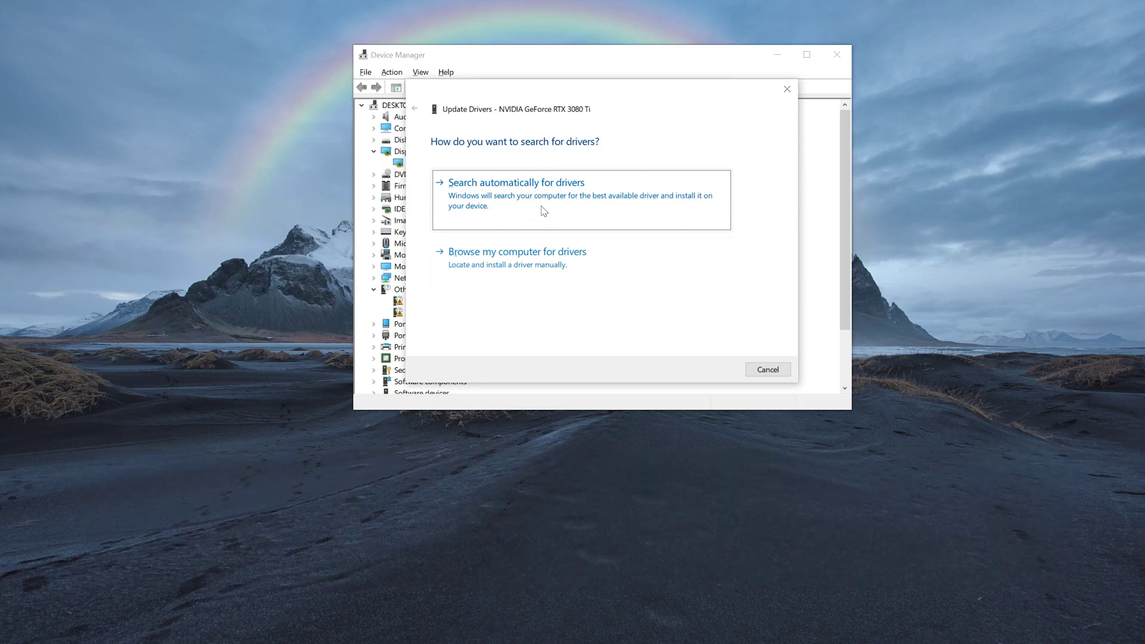
click(541, 212)
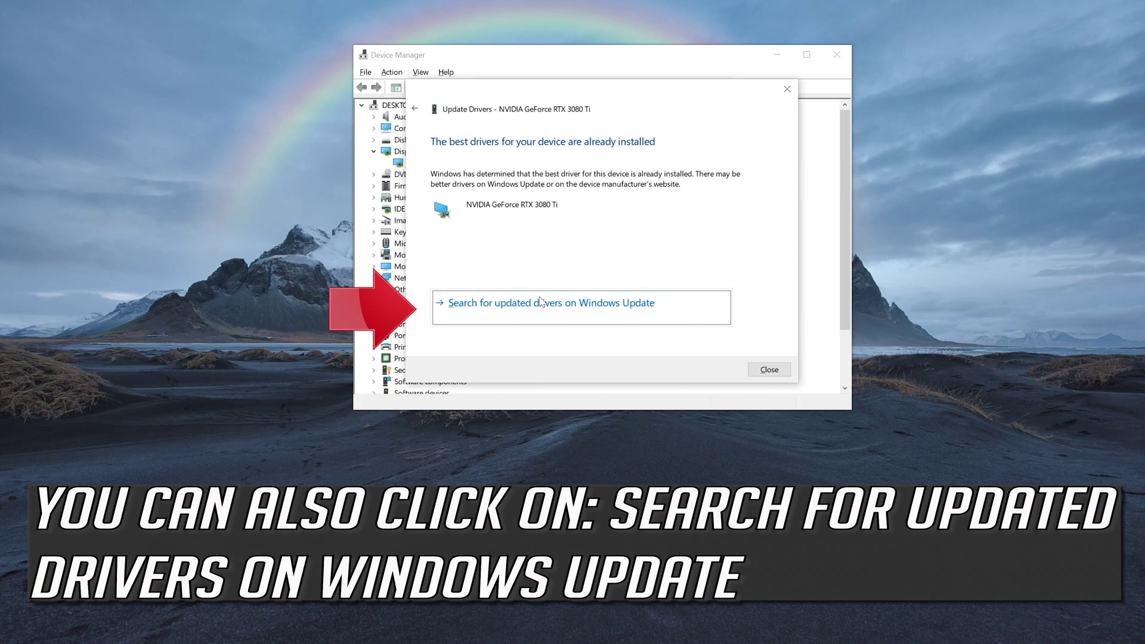
Close the driver update wizard, the properties dialog and Device Manager
click(779, 369)
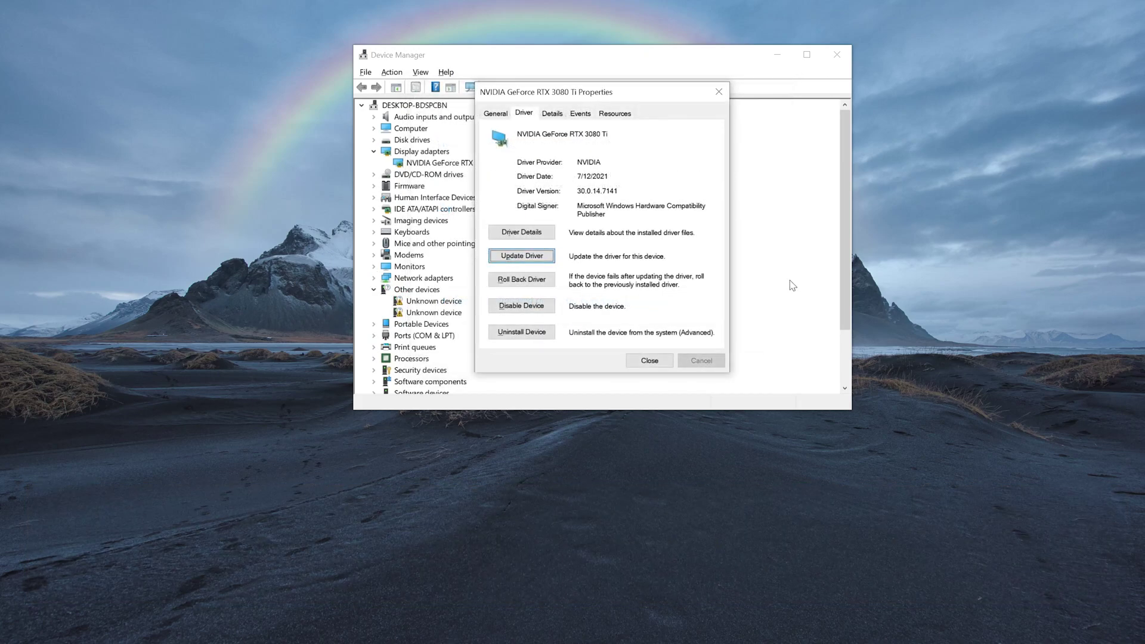
click(718, 92)
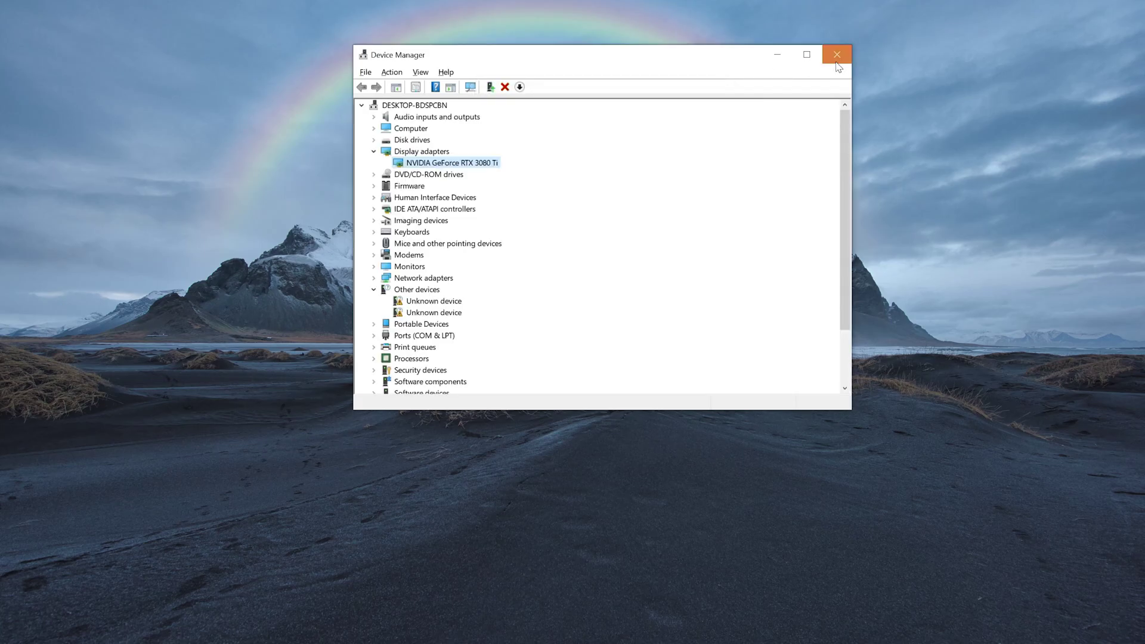
click(837, 55)
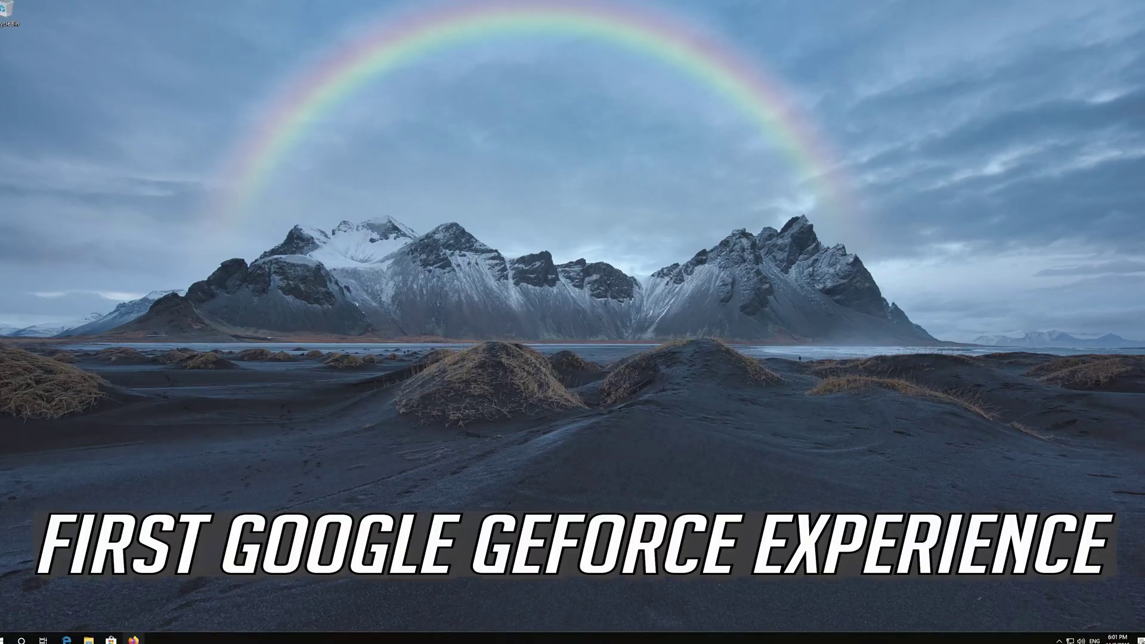
Launch Firefox, centre its window, and search Google for 'geforce experience'
click(132, 638)
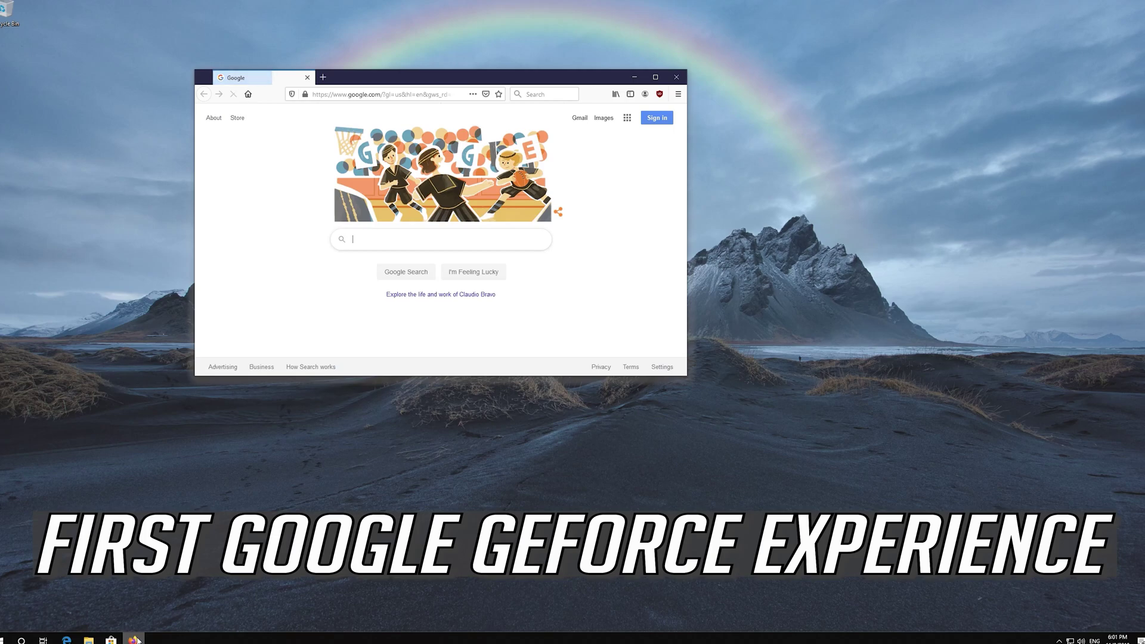
drag(483, 78, 566, 153)
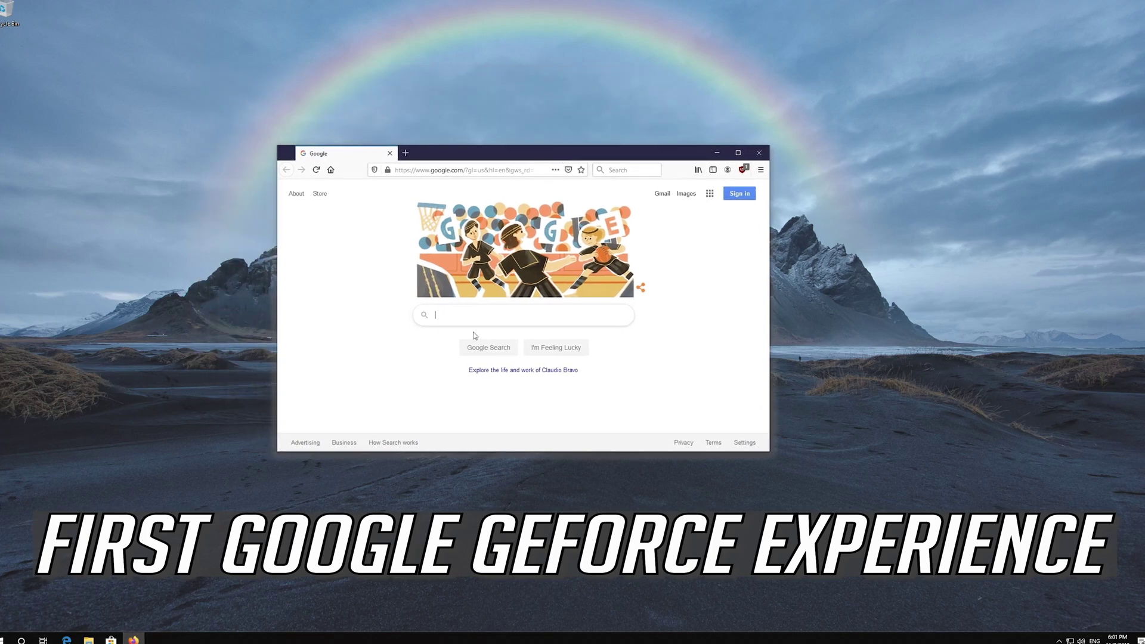
text(geforc)
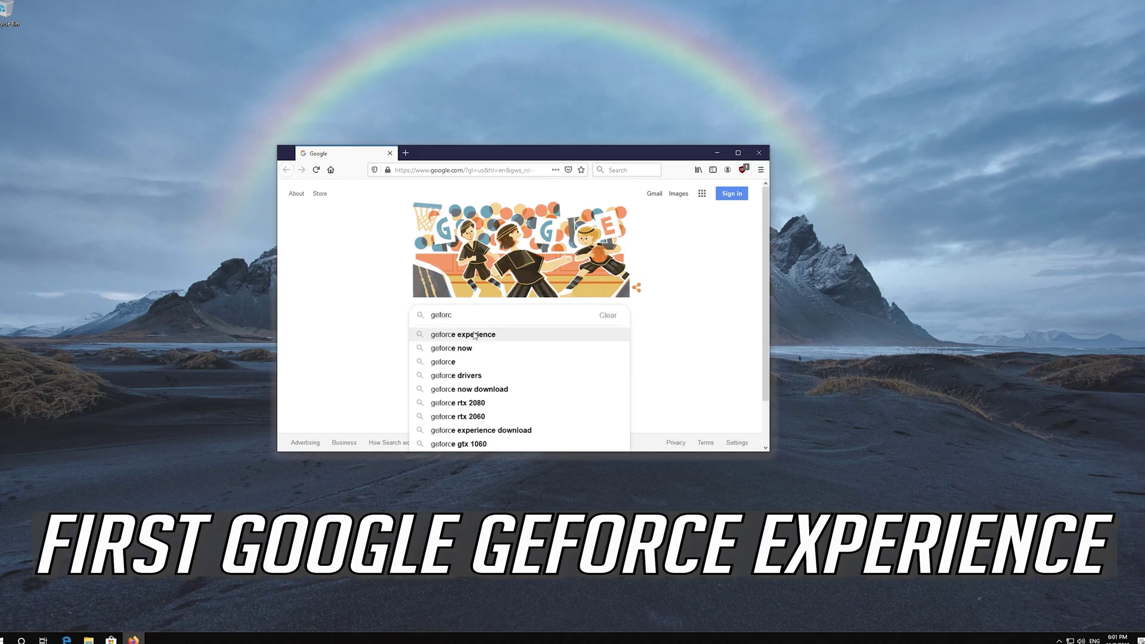
text(e experience)
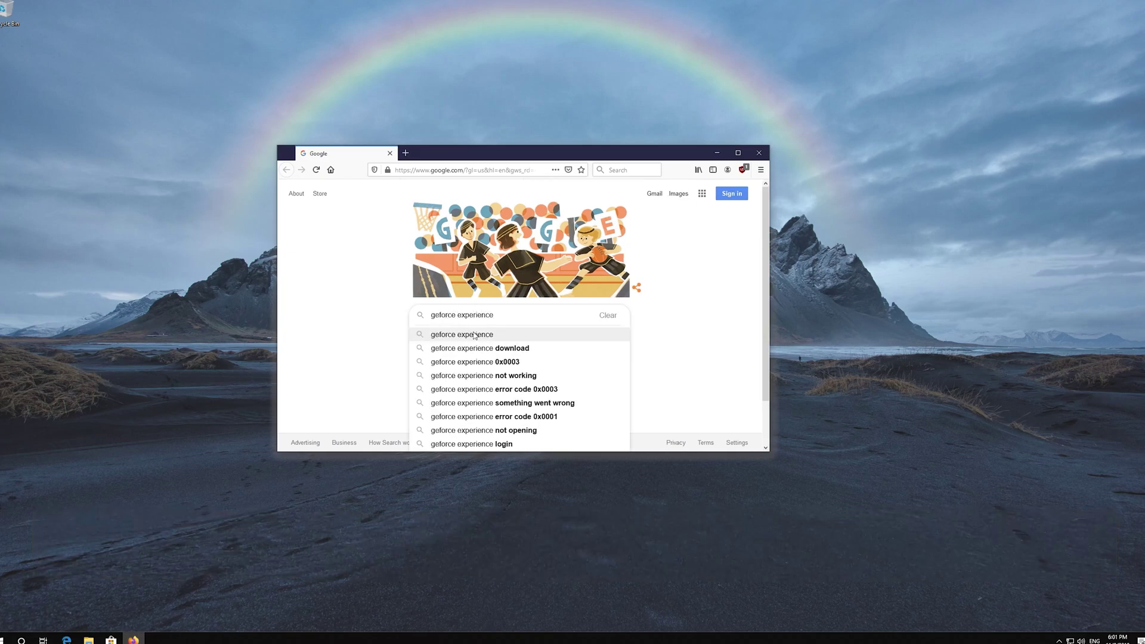
click(476, 335)
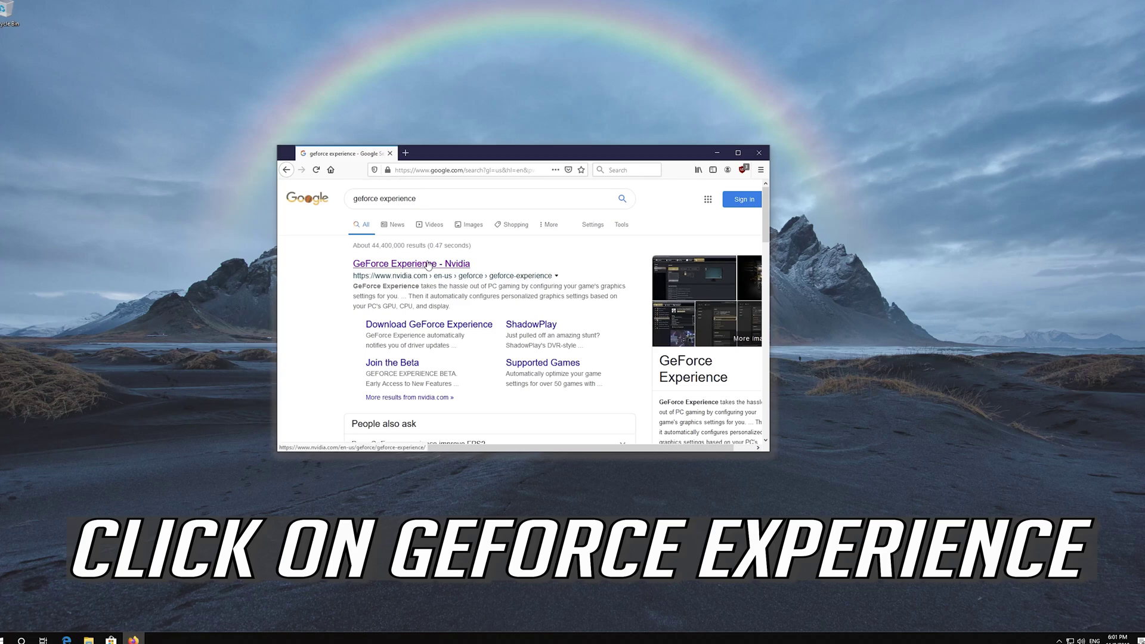
Download the GeForce Experience installer from NVIDIA, confirm it finished, and close Firefox
click(429, 264)
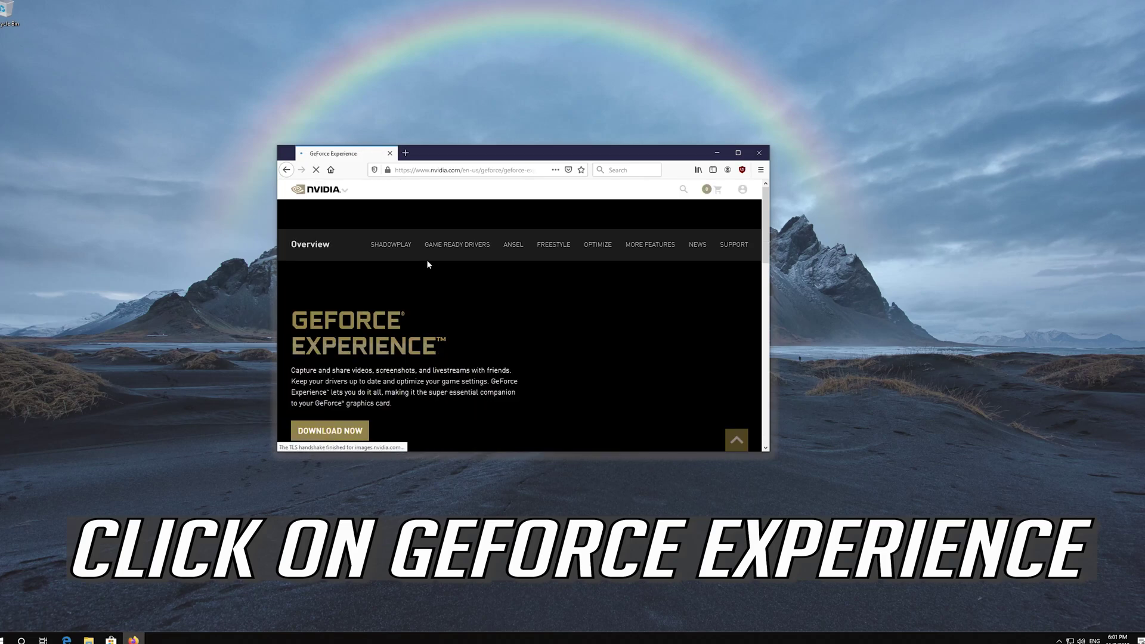
scroll(427, 260, down, 3)
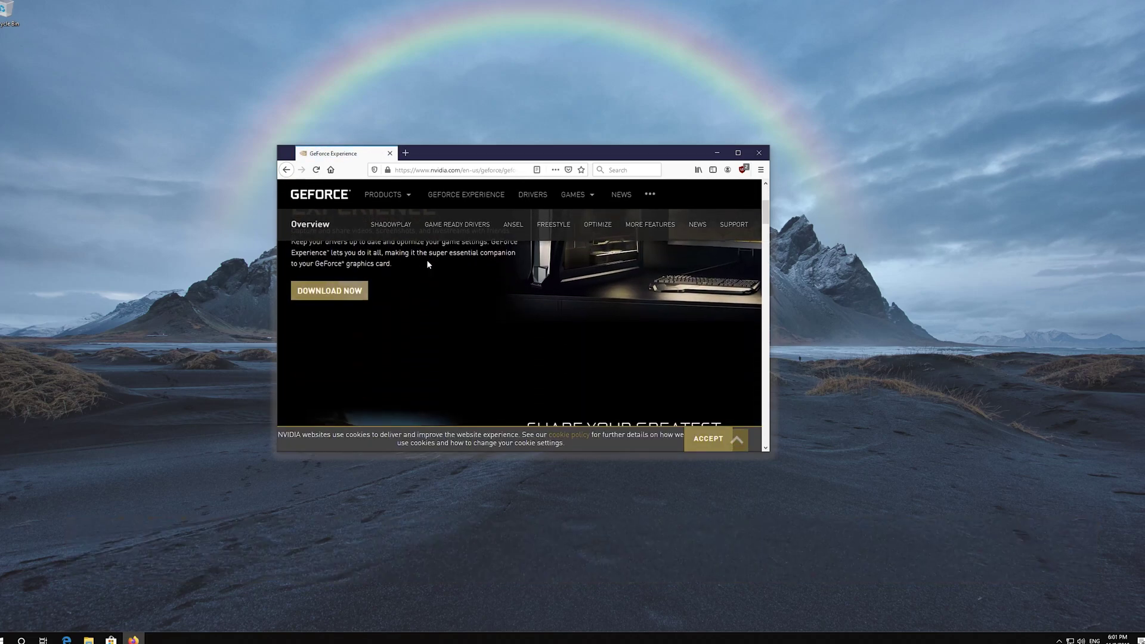
click(326, 295)
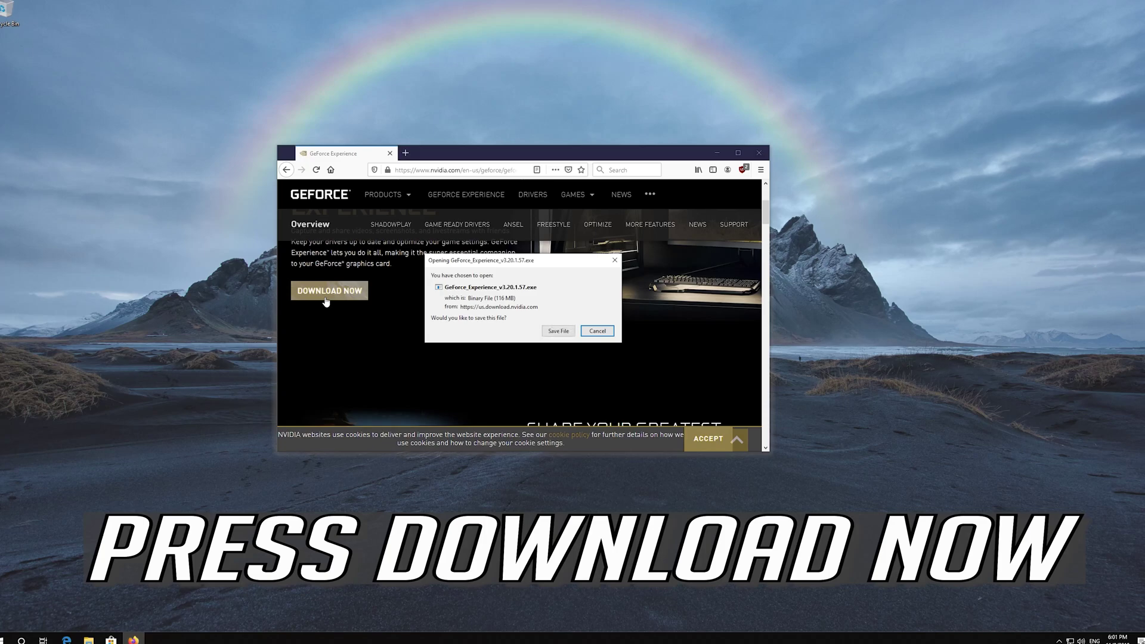
click(551, 333)
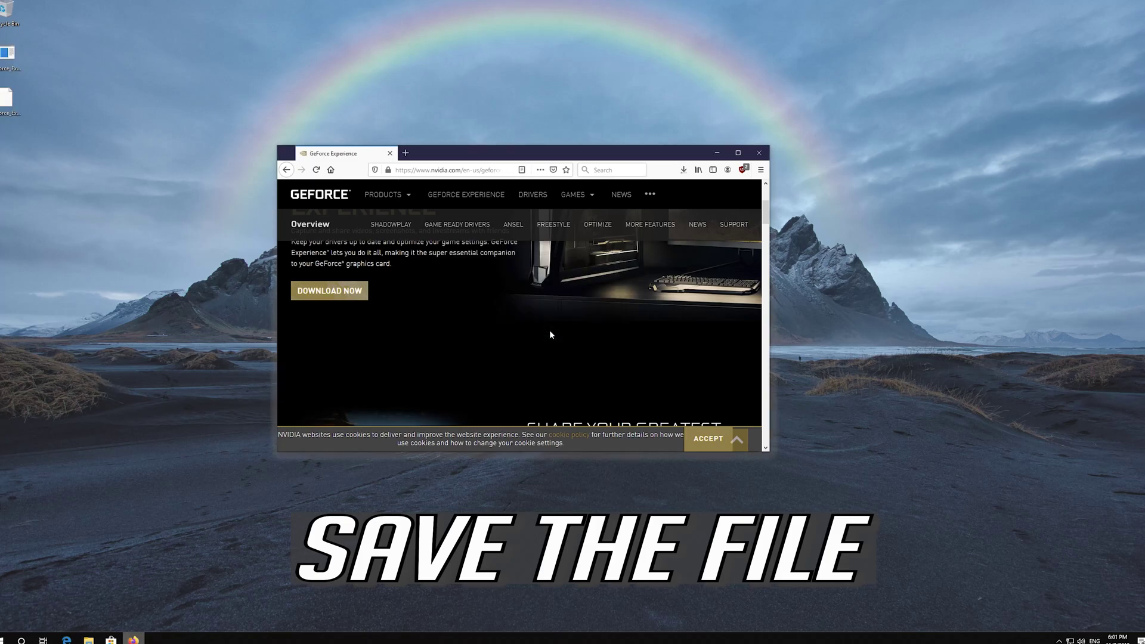
click(684, 170)
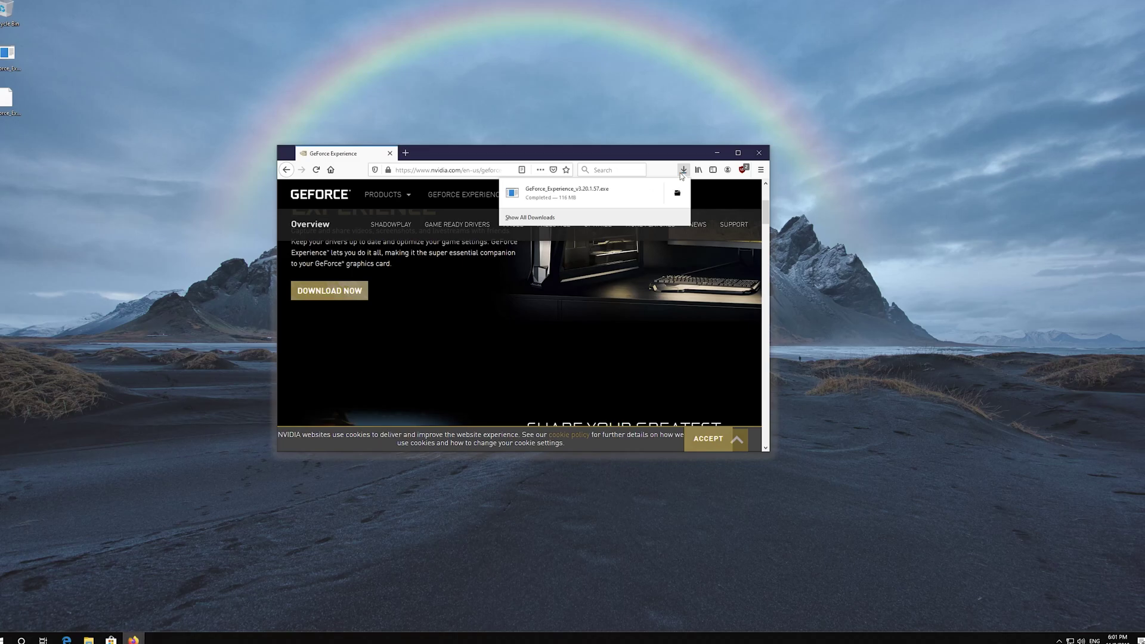
click(761, 153)
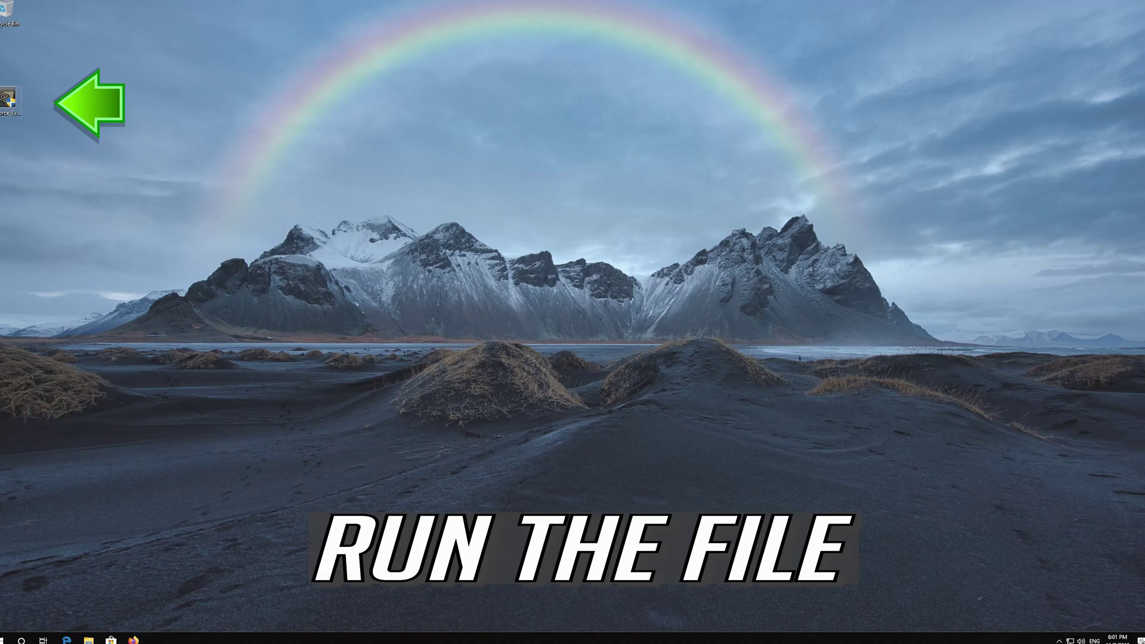
Run the GeForce Experience installer from the desktop and approve the UAC prompt
double_click(7, 99)
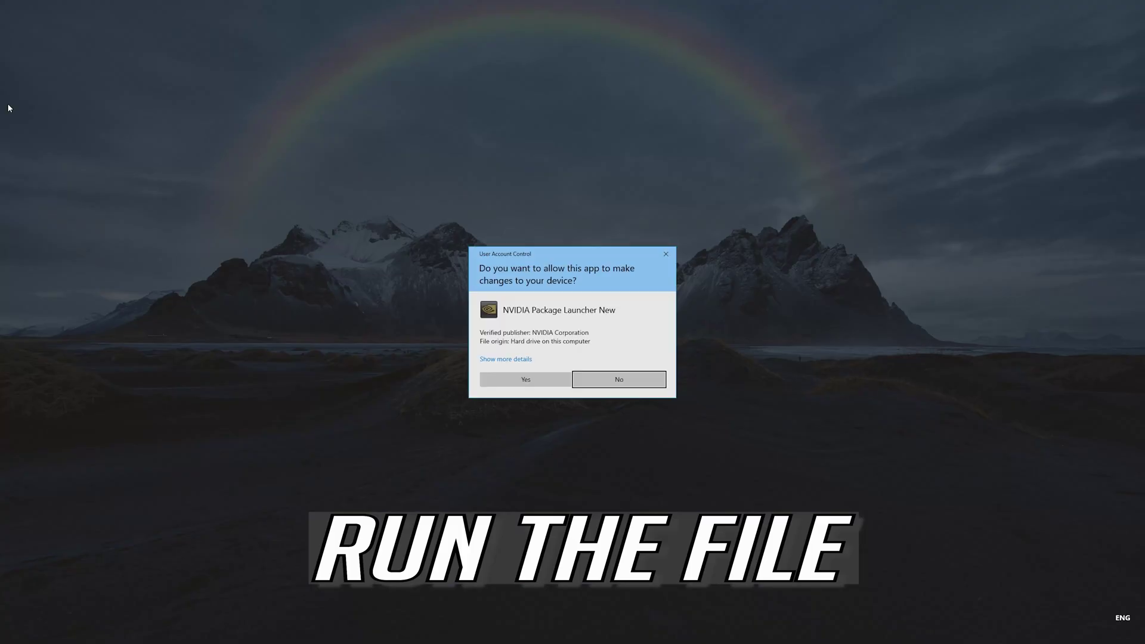
click(527, 379)
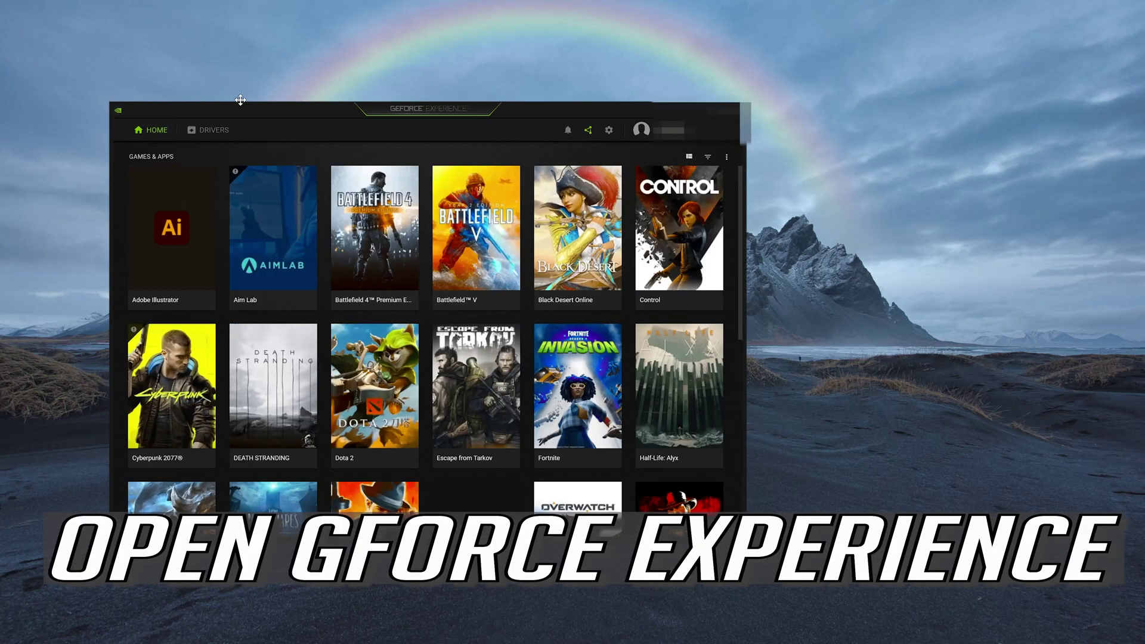
Check for driver updates on the GeForce Experience Drivers page
drag(290, 108, 470, 111)
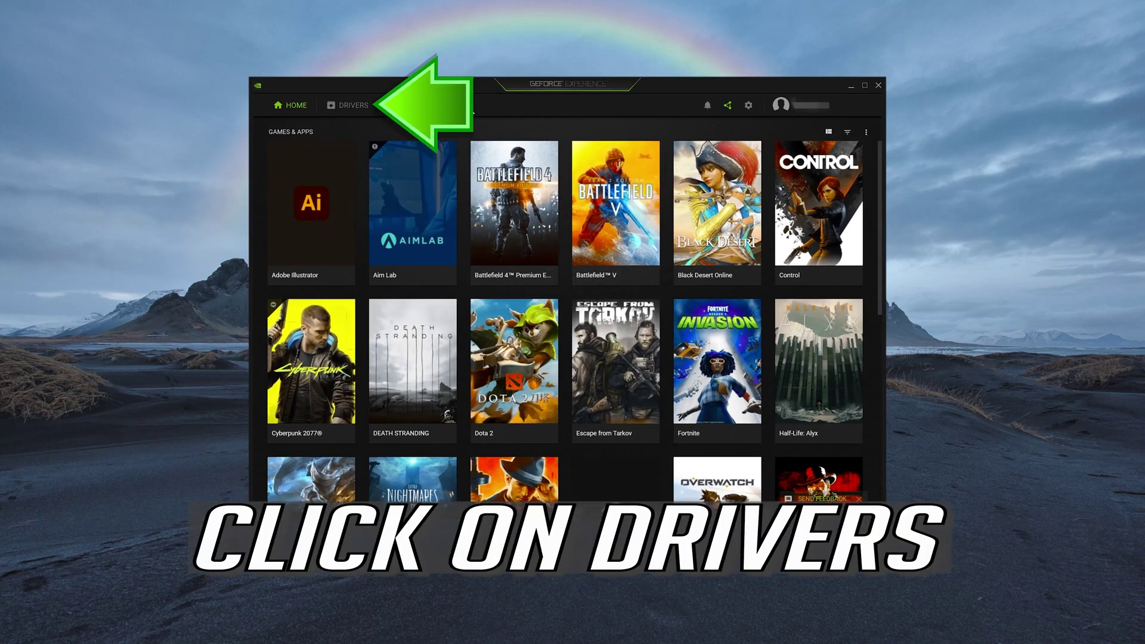
click(346, 106)
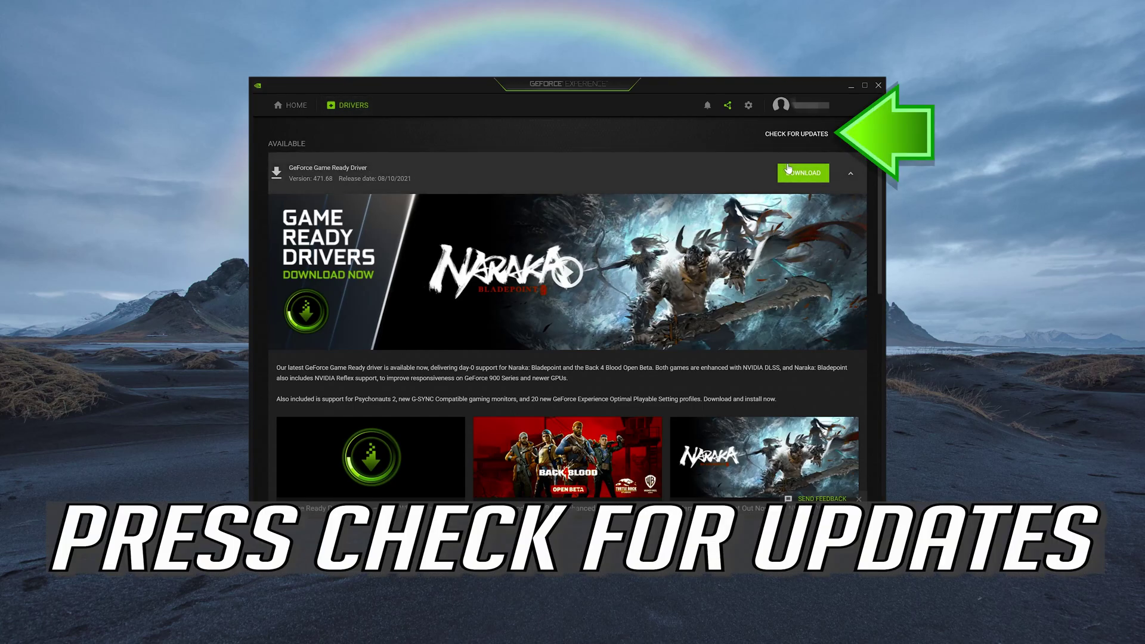
click(794, 134)
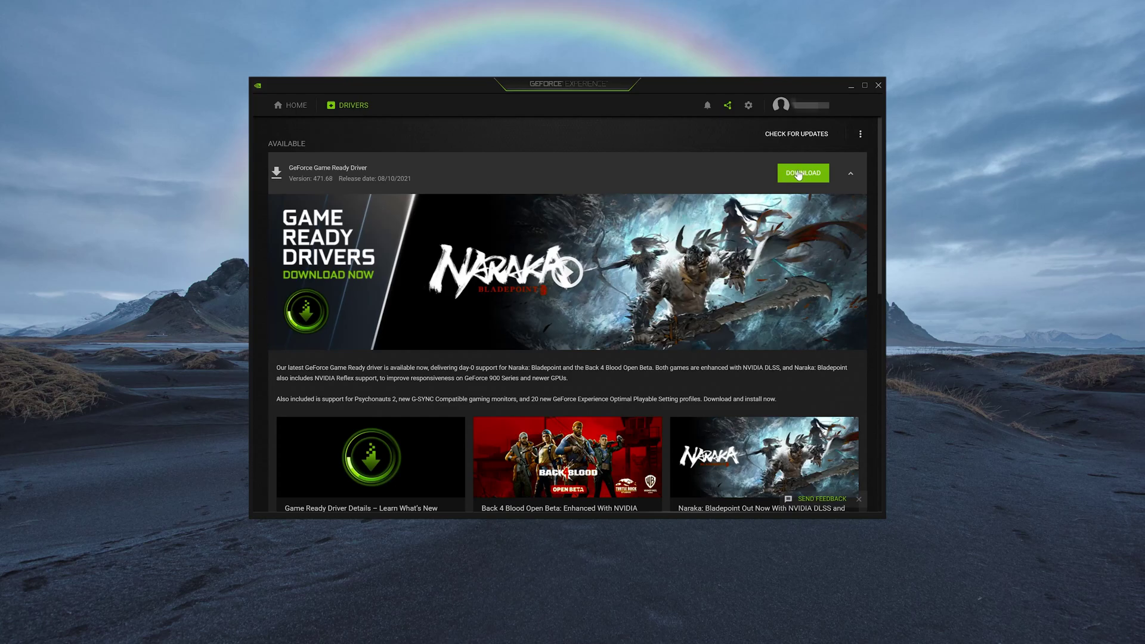
Download the GeForce Game Ready Driver 471.68
click(799, 174)
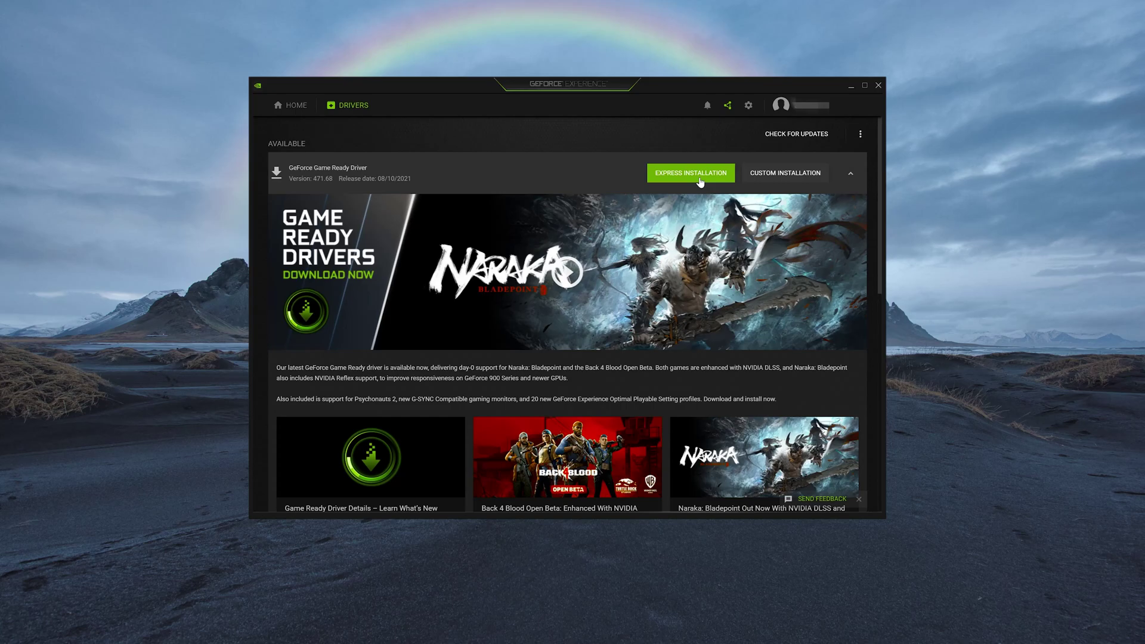
Install the Game Ready Driver 471.68 using Express Installation
click(701, 179)
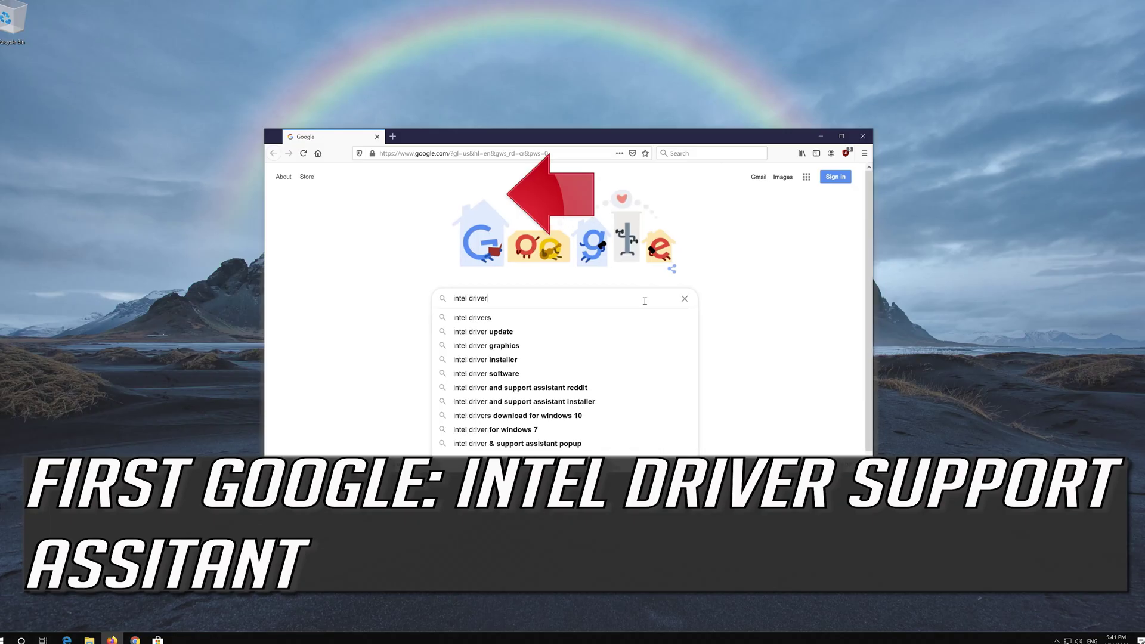
text( support assist)
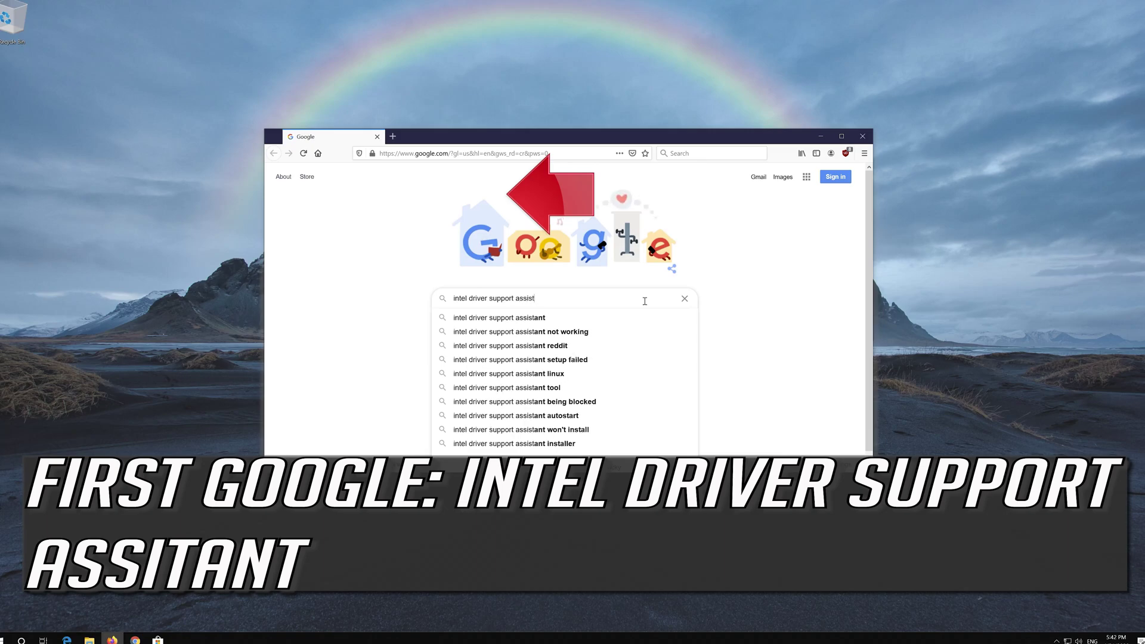
text(ant)
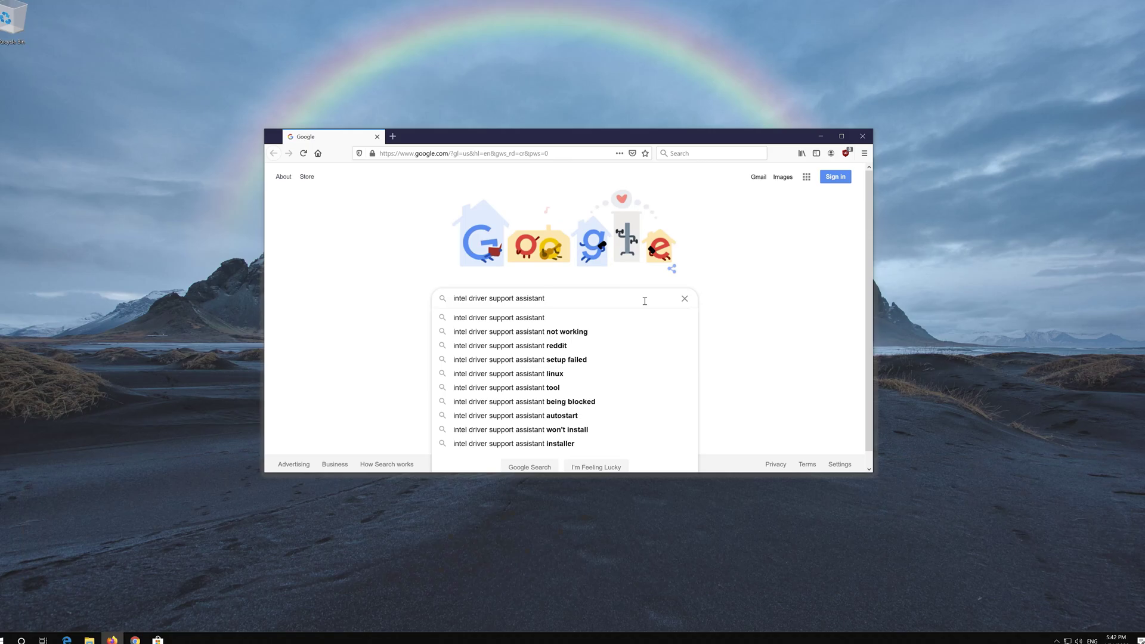
Search Google for 'intel driver support assistant' and open the intel.com result
key(Return)
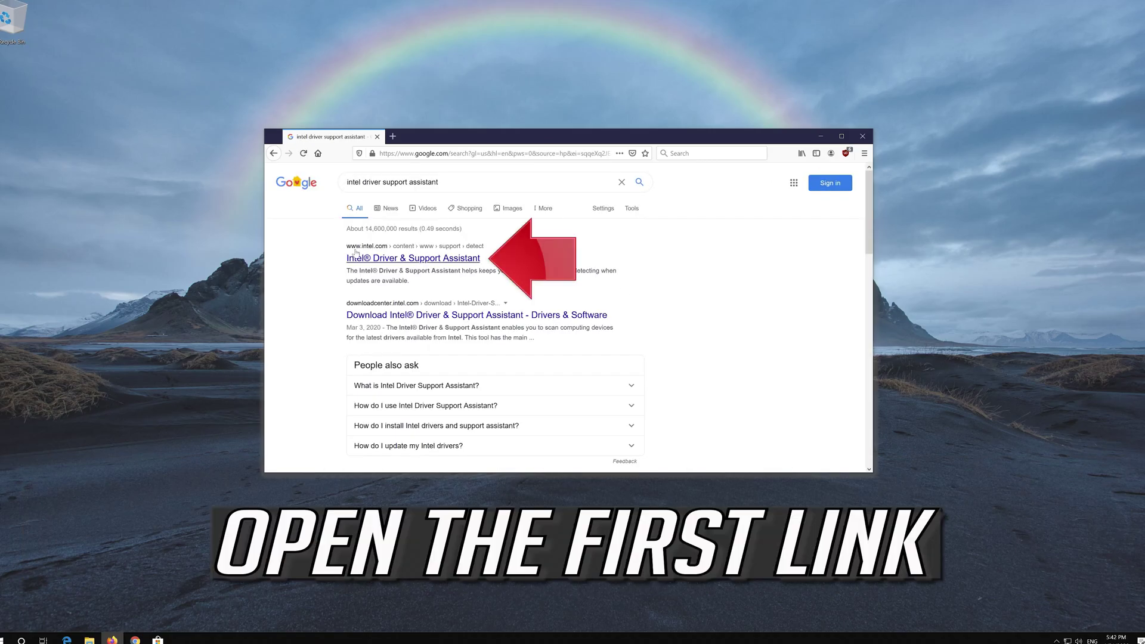
click(421, 260)
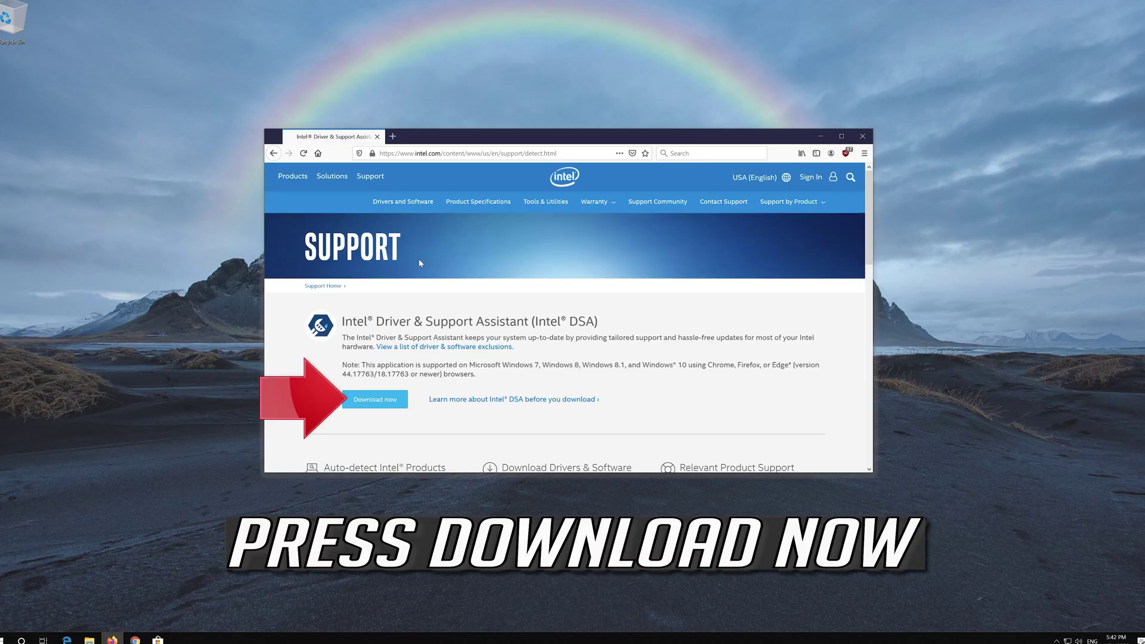
Save the Intel Driver & Support Assistant installer to the desktop and launch it
click(390, 404)
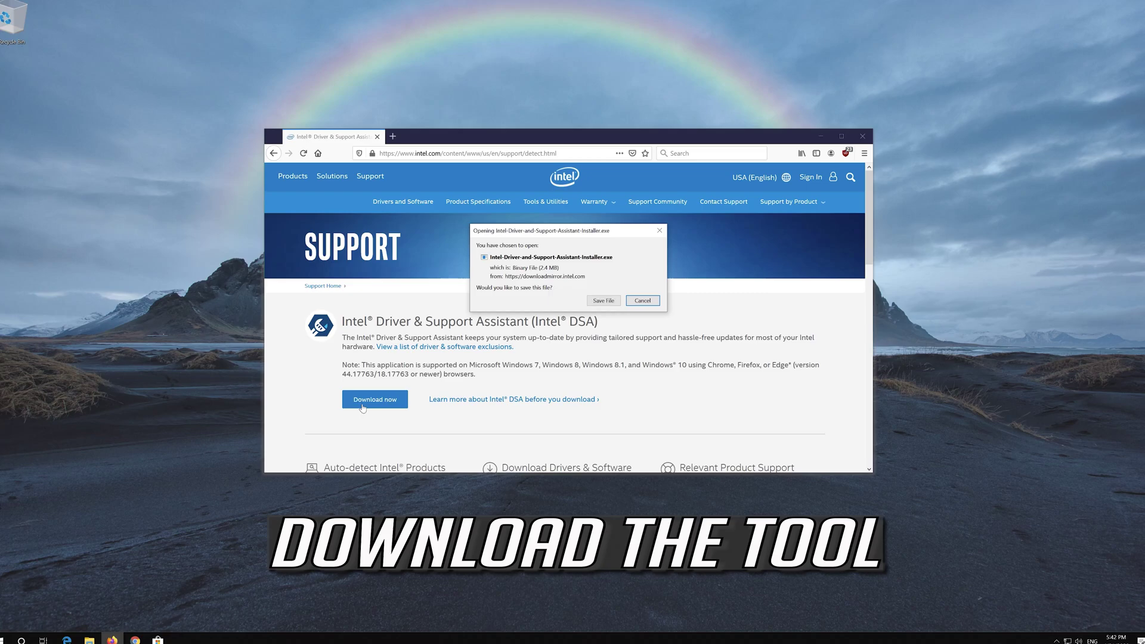
click(603, 300)
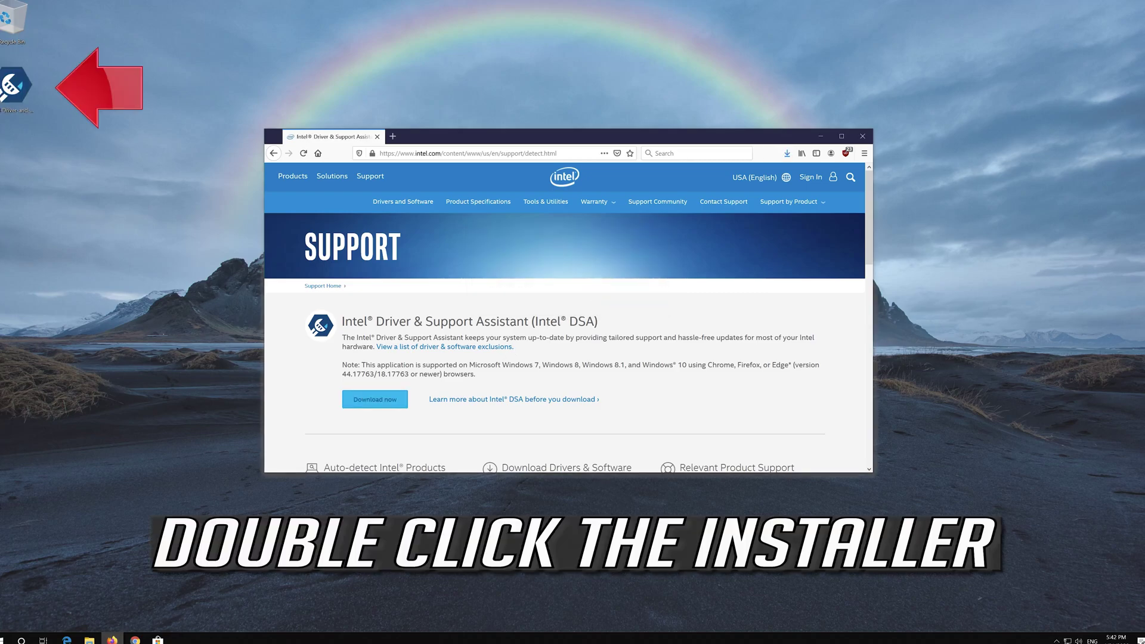
double_click(13, 87)
Accept the license, install Intel Driver & Support Assistant, and launch it to scan for drivers
drag(151, 126, 452, 180)
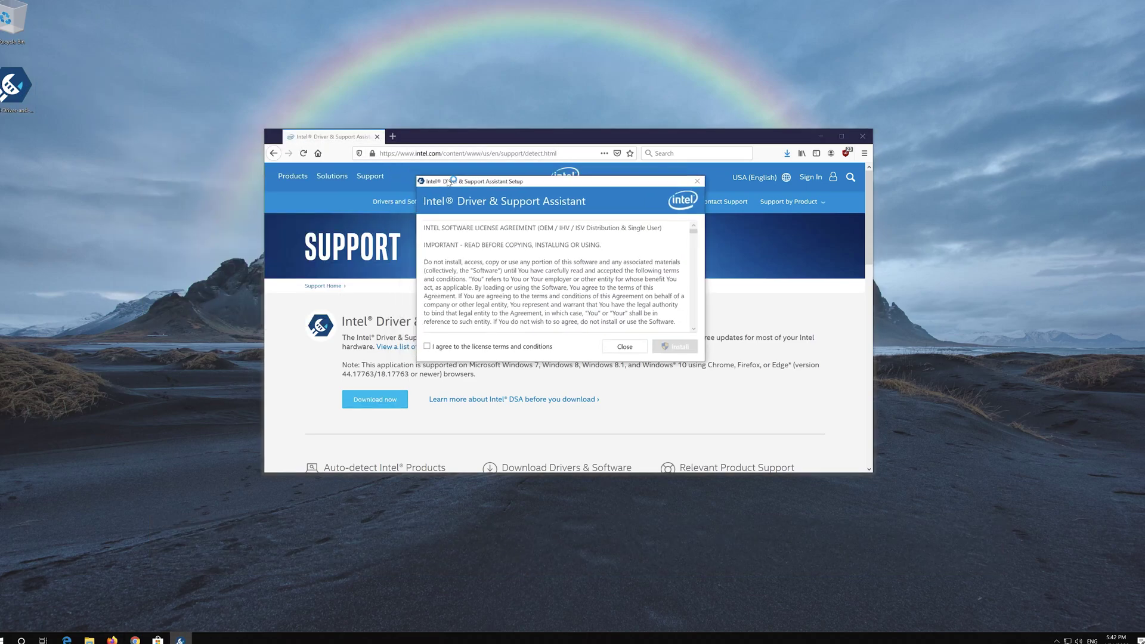
click(428, 346)
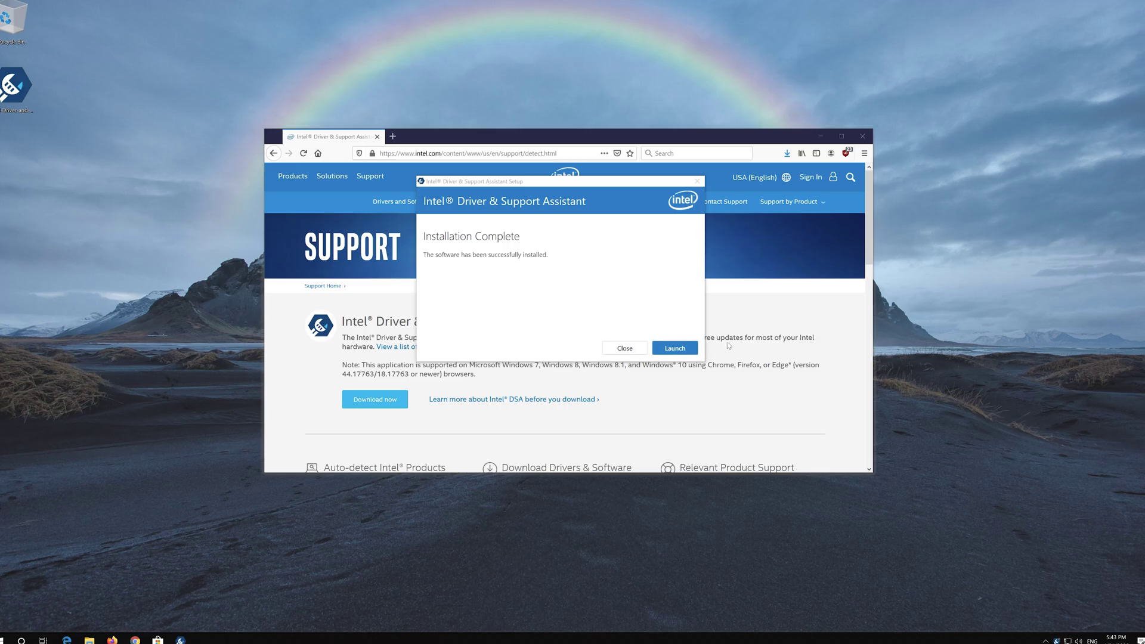
click(674, 349)
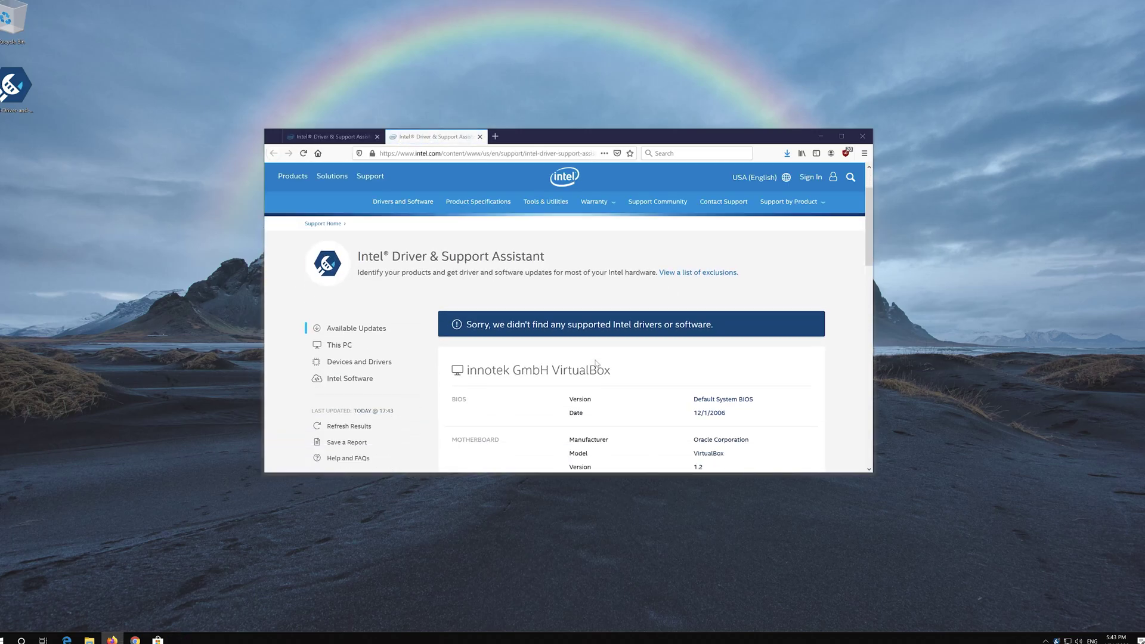
scroll(597, 362, down, 3)
scroll(597, 363, down, 2)
scroll(597, 362, down, 1)
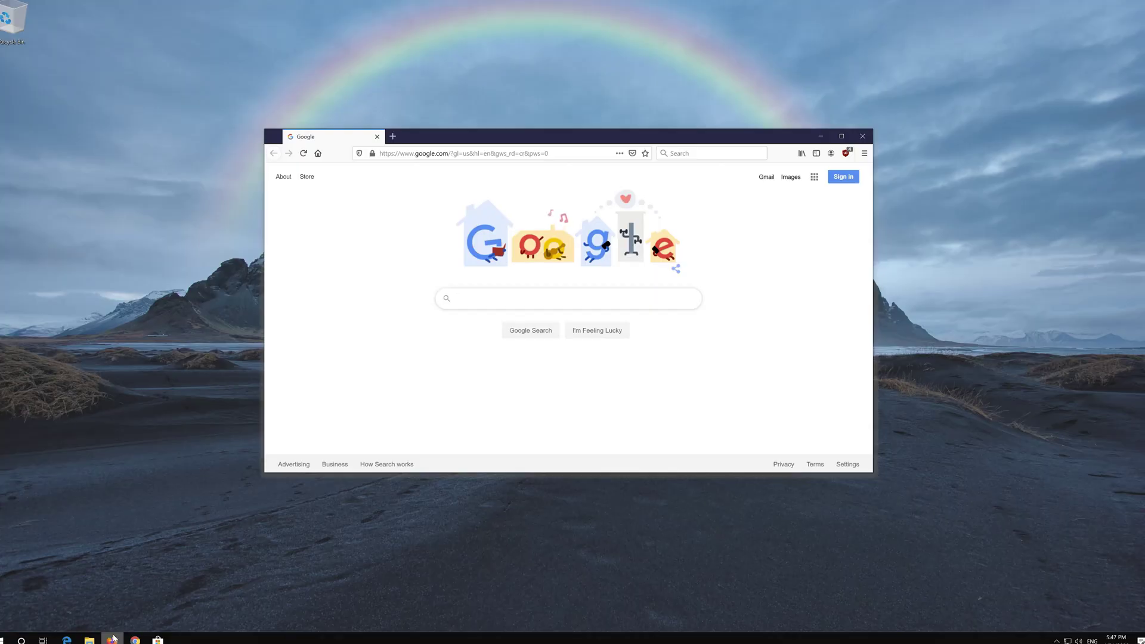
text(amd gpu dri)
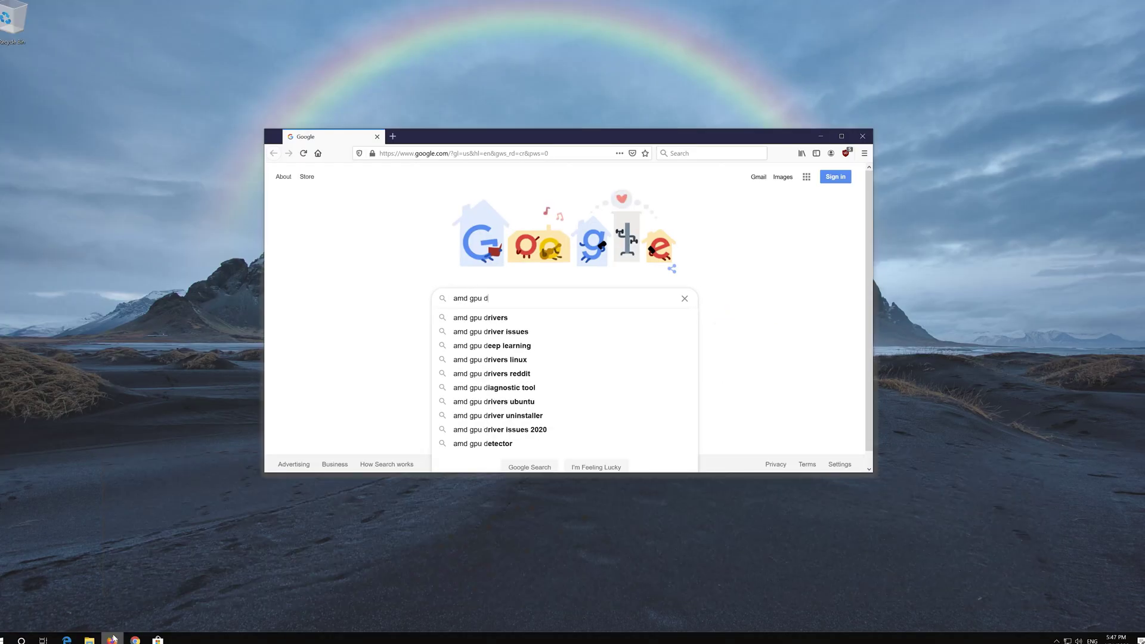
text(vers do)
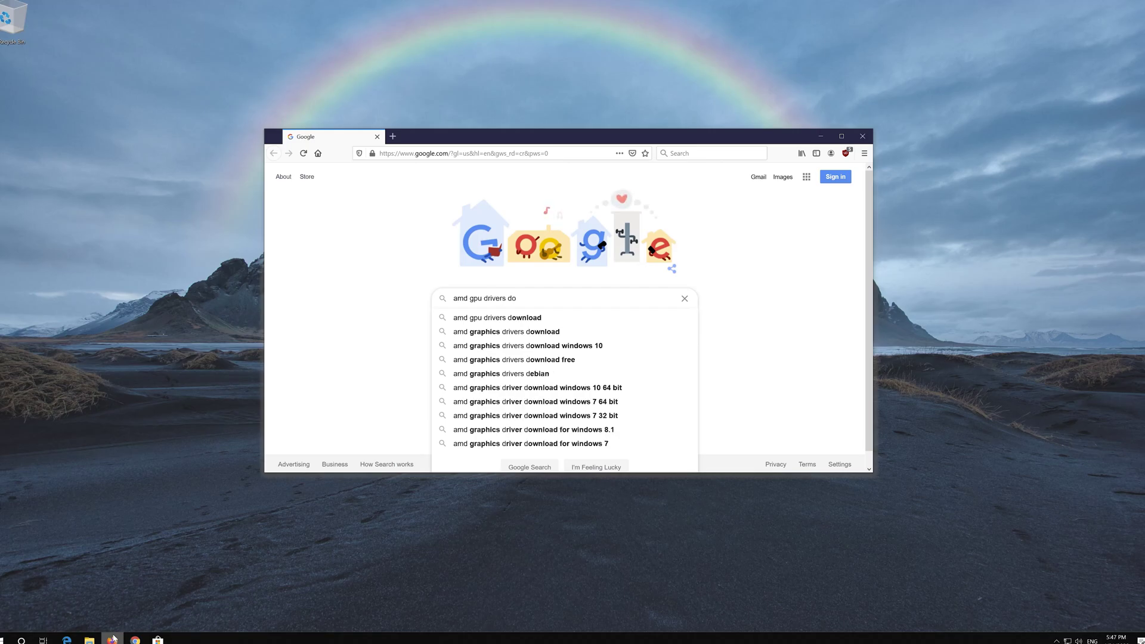
text(wnload)
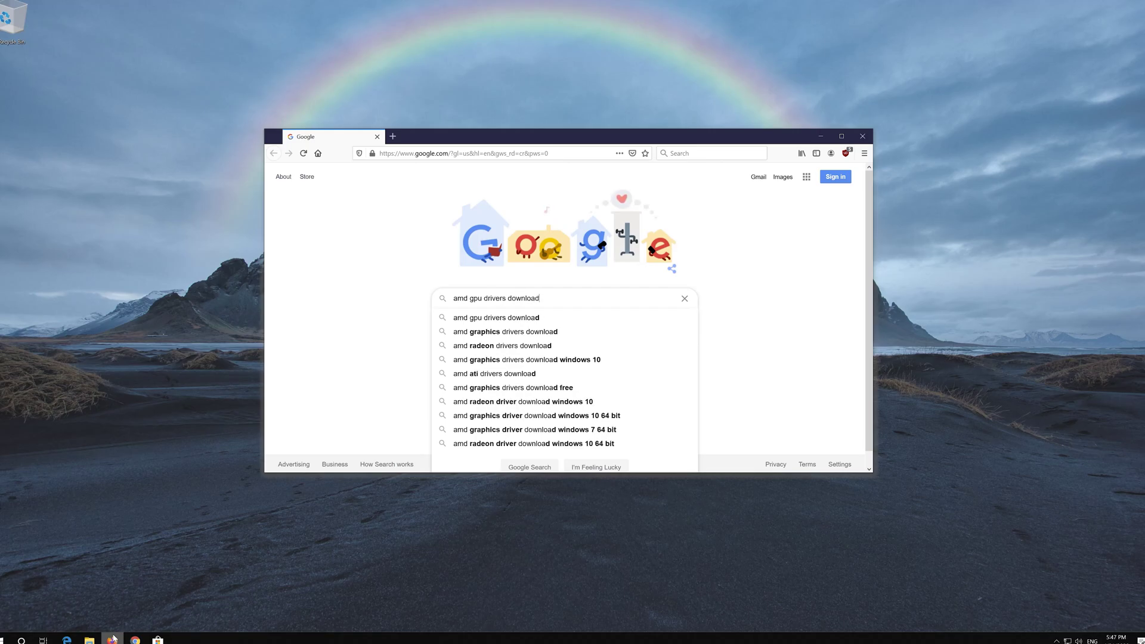
Search Google for 'amd gpu drivers download' and open the first amd.com result
key(Return)
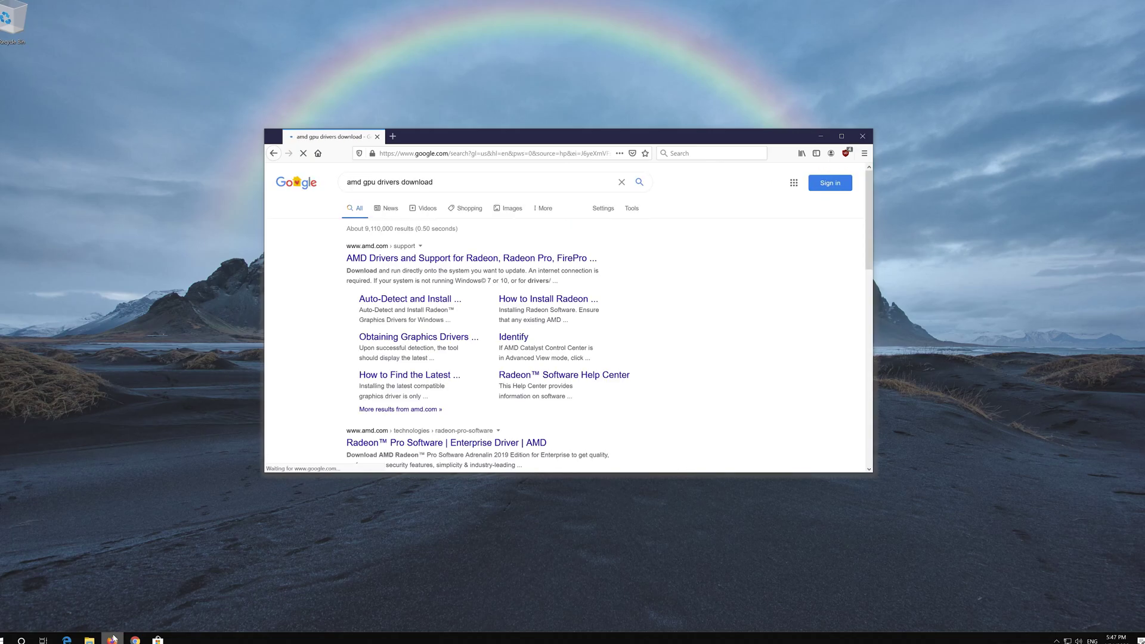
click(420, 259)
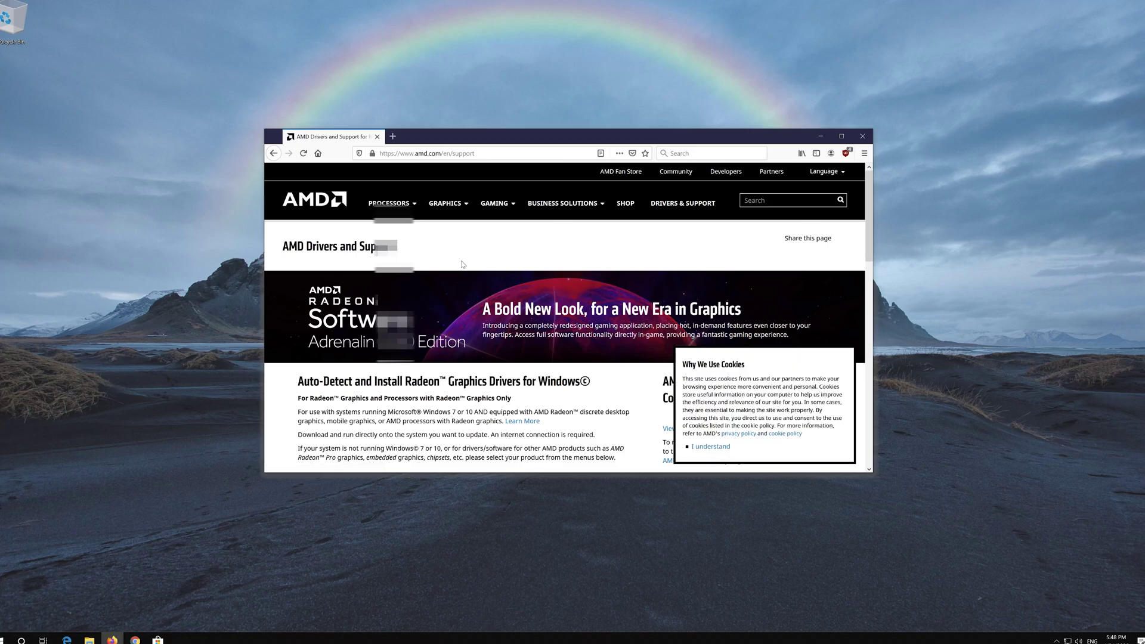
scroll(462, 264, down, 3)
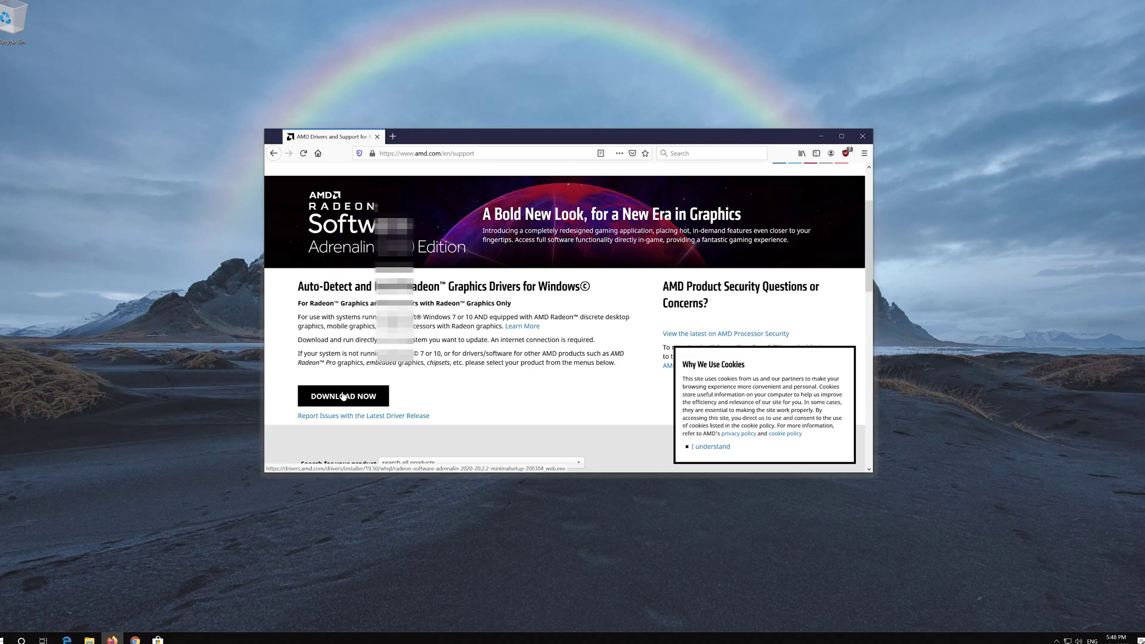
Save the installer offered under AMD's Auto-Detect and Install section
click(345, 397)
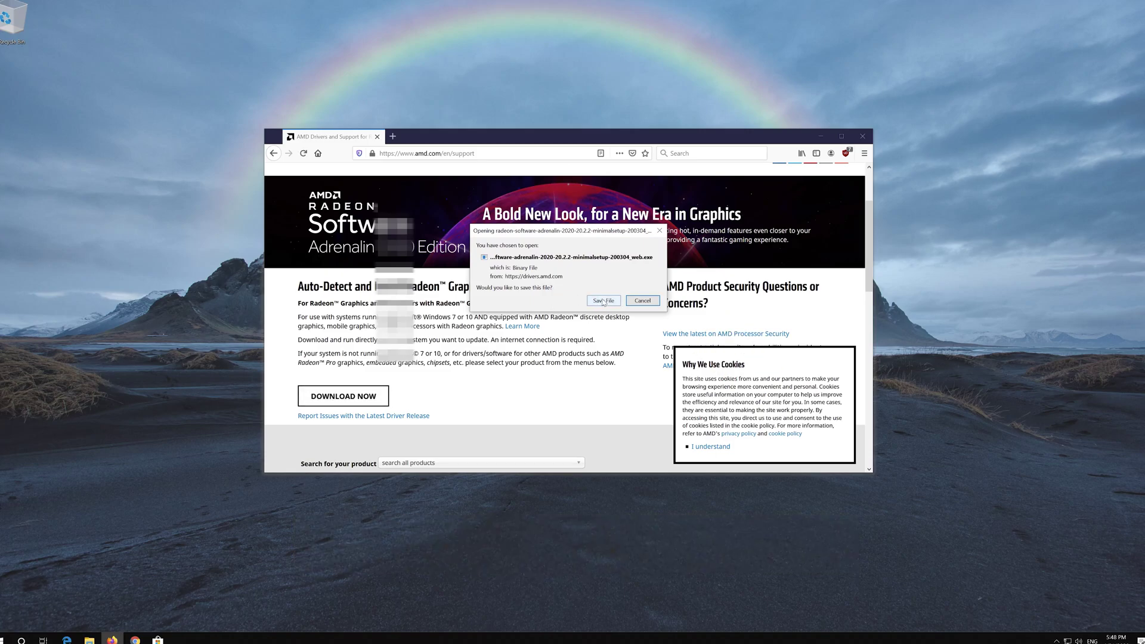
click(603, 301)
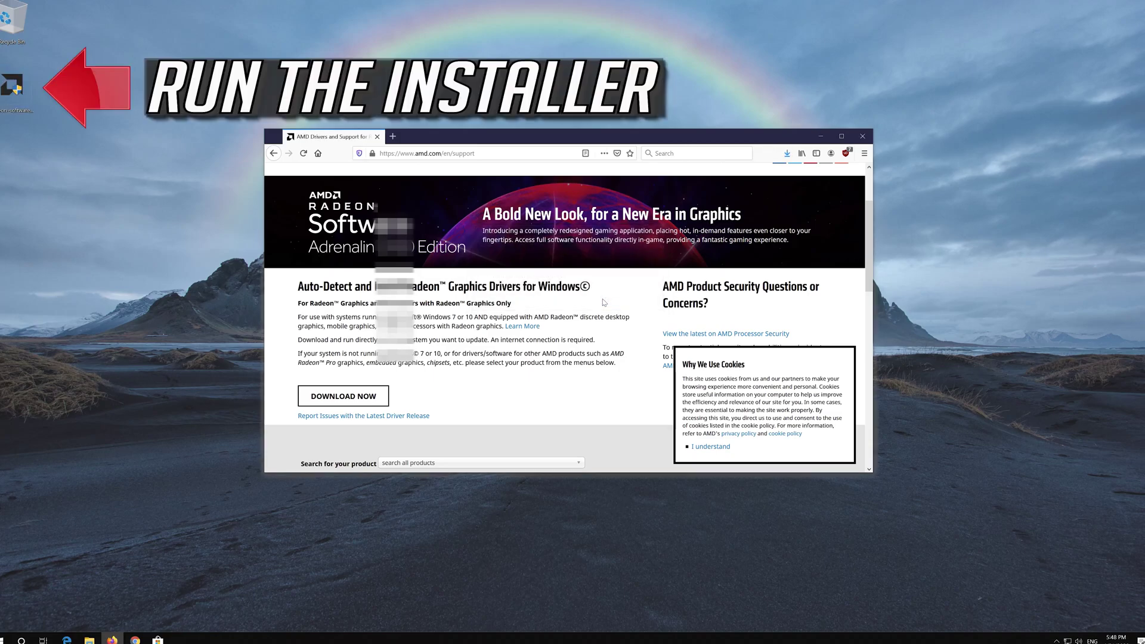
Close Firefox, run the desktop Radeon installer, approve the UAC prompt, and start extracting its files
click(863, 136)
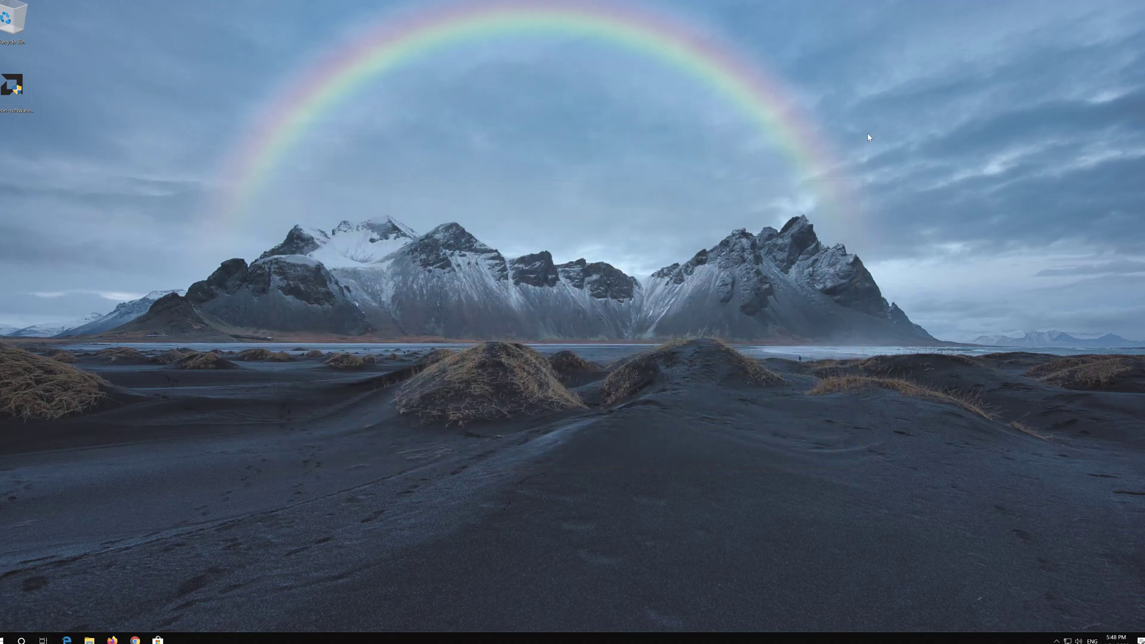
double_click(12, 85)
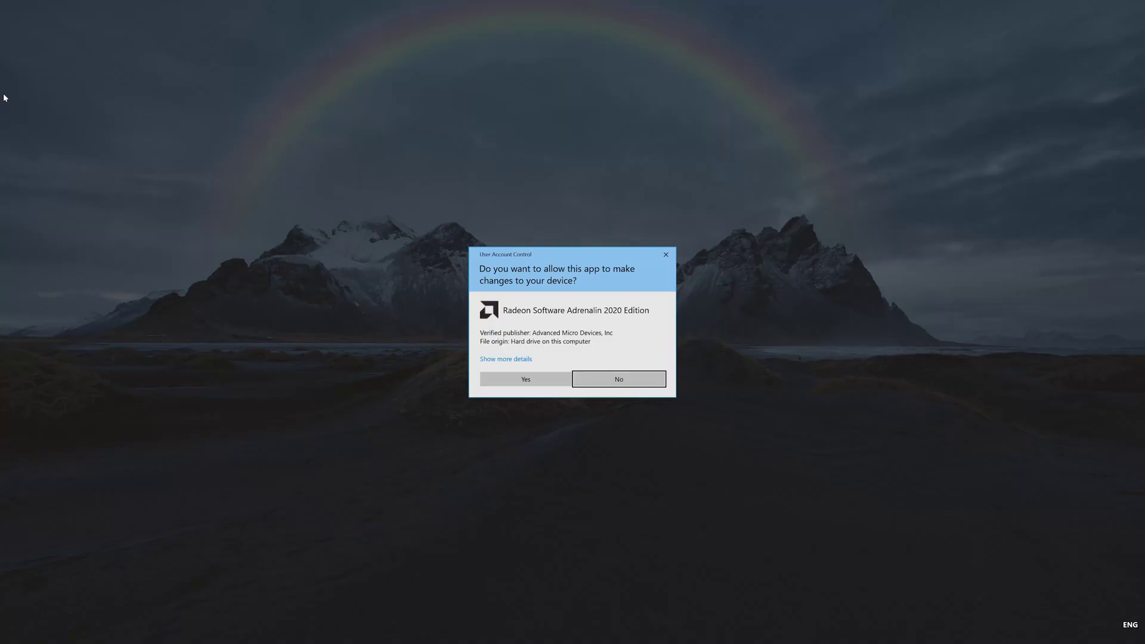
click(505, 382)
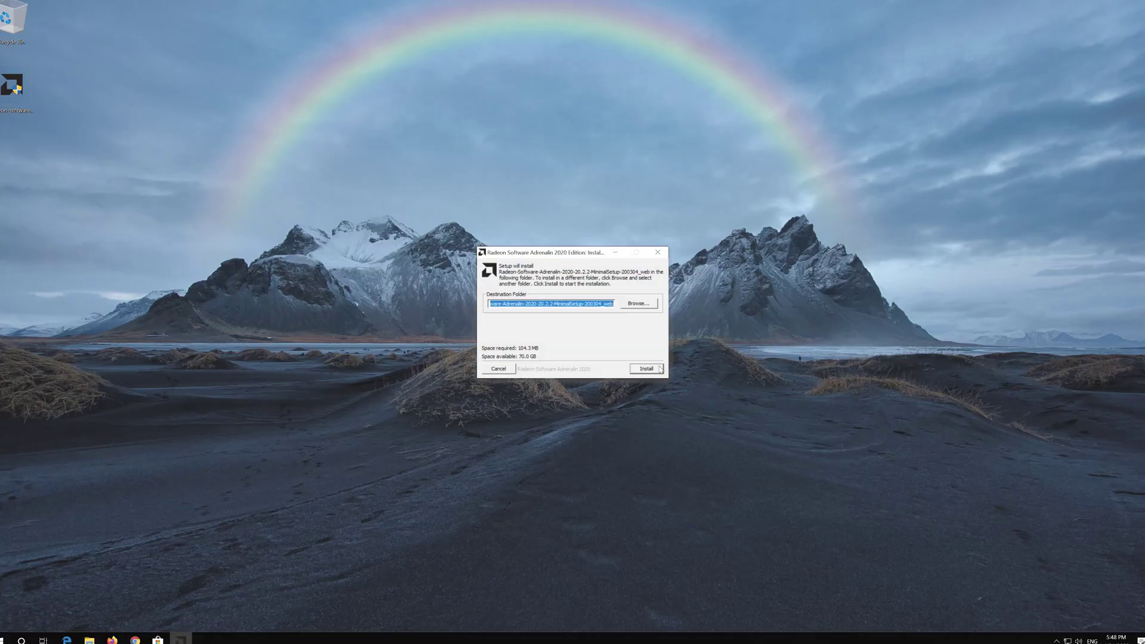
click(647, 369)
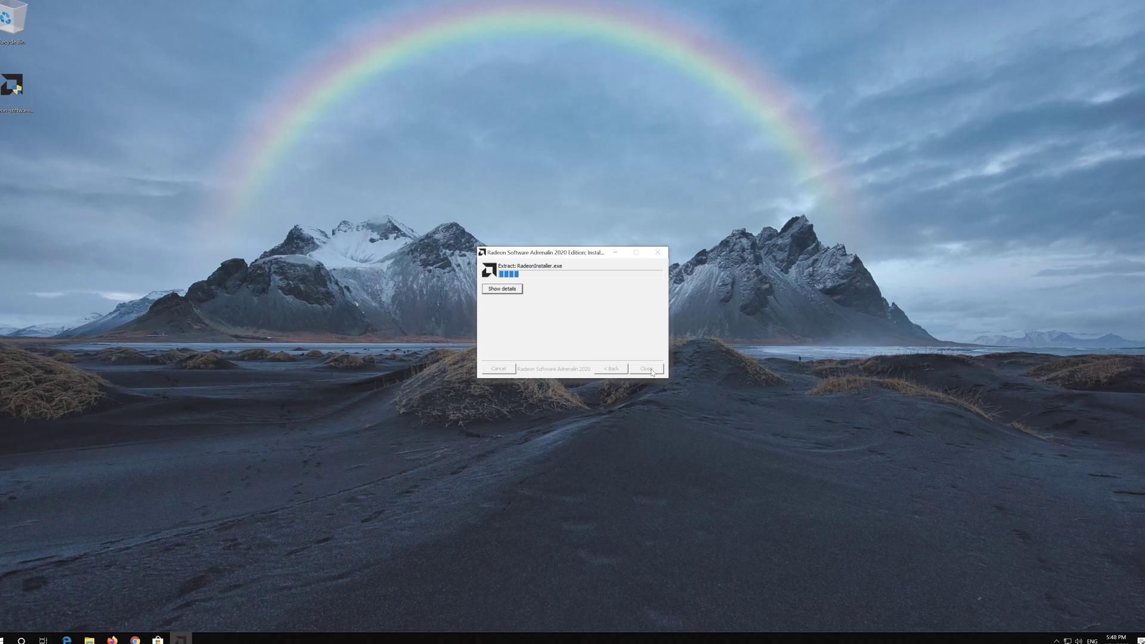